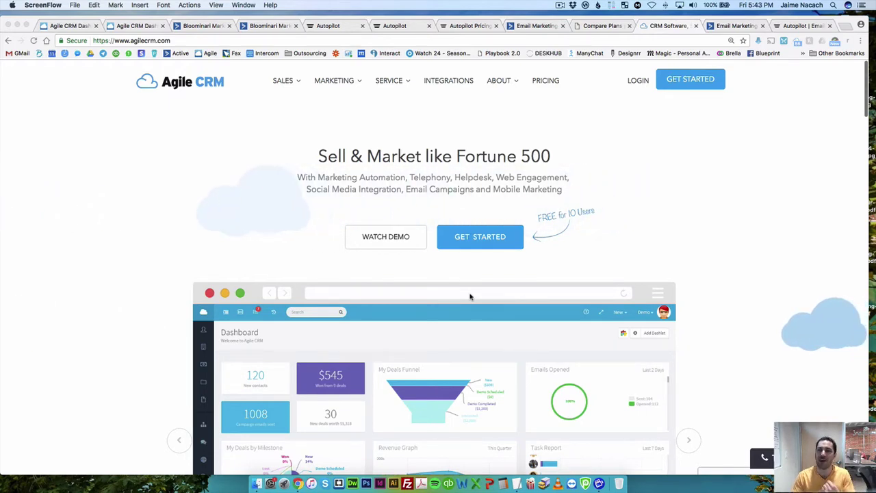
Step: View the ActiveCampaign and Autopilot home pages, then return to the Agile CRM home page
{"action": "left_click", "coordinate": [731, 26]}
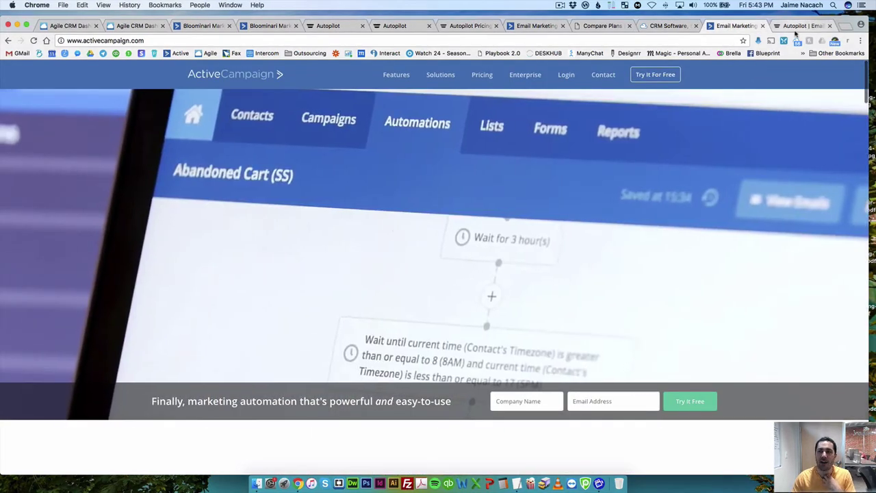
{"action": "left_click", "coordinate": [798, 27]}
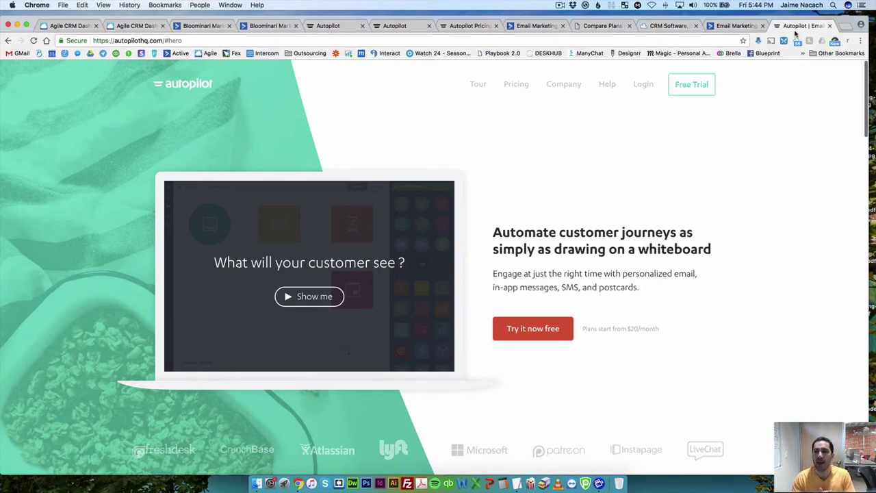
{"action": "left_click", "coordinate": [730, 29]}
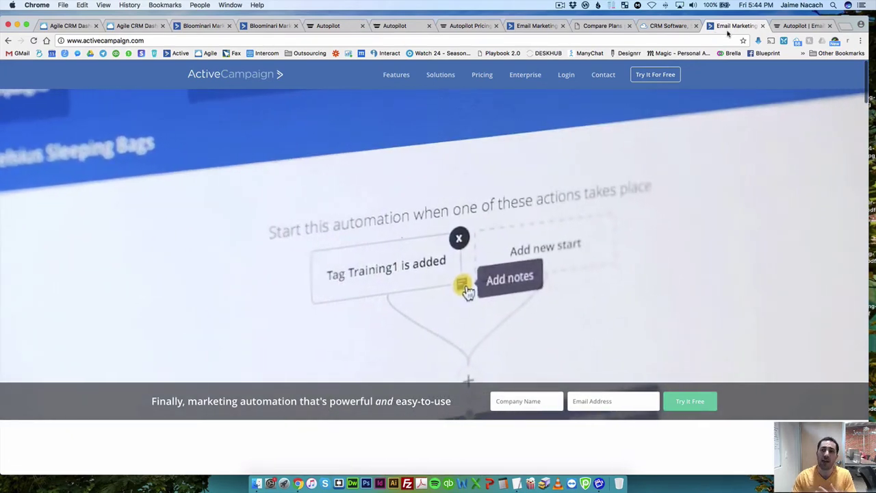
{"action": "left_click", "coordinate": [684, 26]}
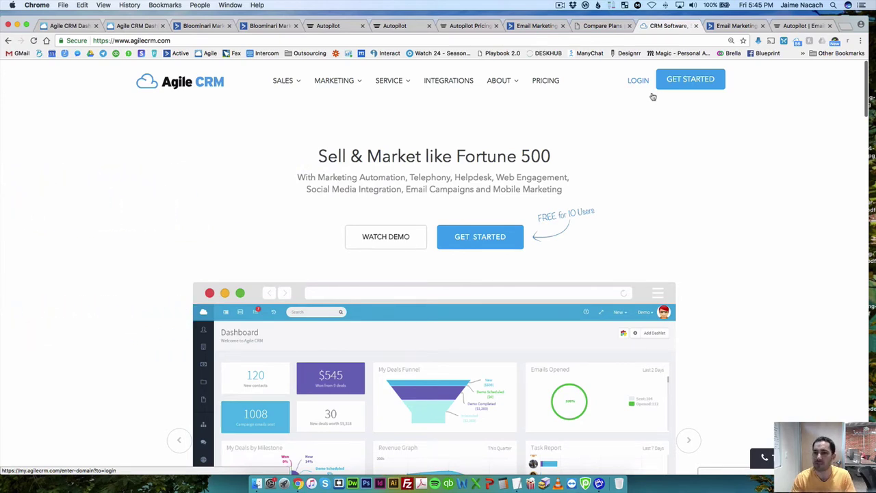
Step: In the Agile CRM campaign "Request Reviews from Clients", reposition the upper Opened?, Wait and Clicked? nodes and the no-branch Send Email node
{"action": "left_click", "coordinate": [69, 26]}
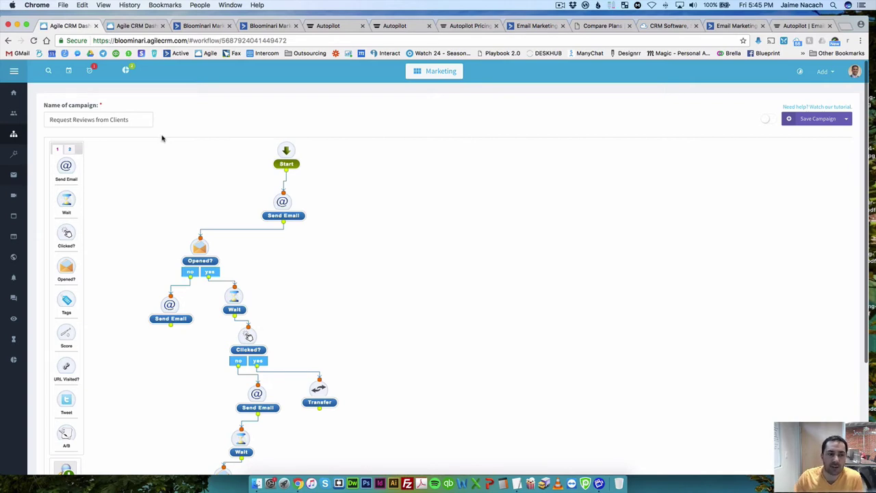
{"action": "scroll", "coordinate": [168, 158], "scroll_direction": "down", "scroll_amount": 2}
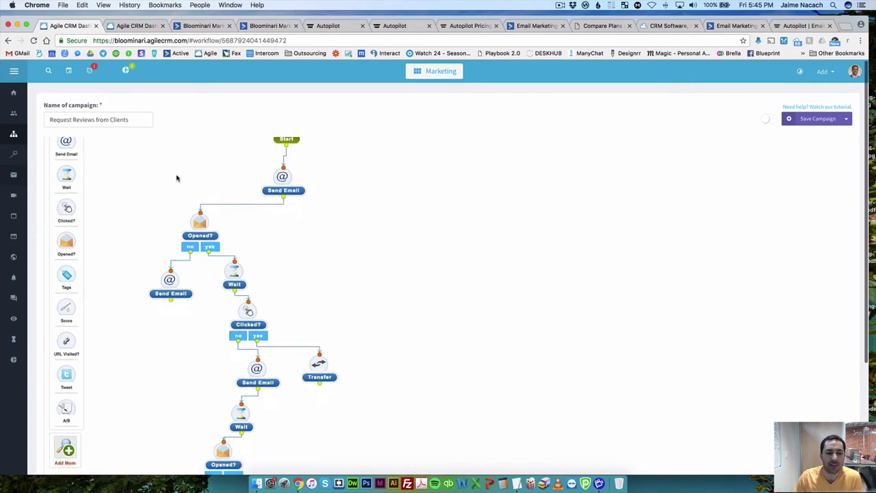
{"action": "left_click_drag", "start_coordinate": [212, 216], "coordinate": [260, 211]}
{"action": "left_click_drag", "start_coordinate": [240, 250], "coordinate": [302, 256]}
{"action": "left_click_drag", "start_coordinate": [250, 292], "coordinate": [259, 298]}
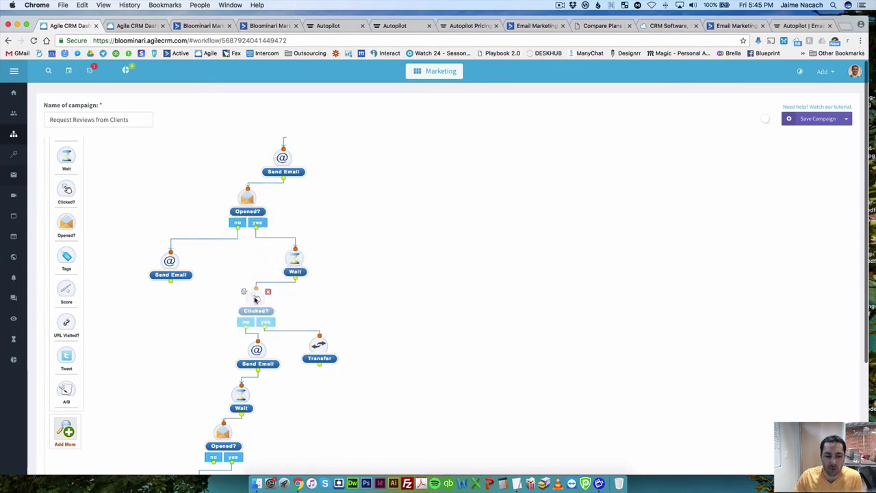
{"action": "left_click_drag", "start_coordinate": [173, 267], "coordinate": [198, 274]}
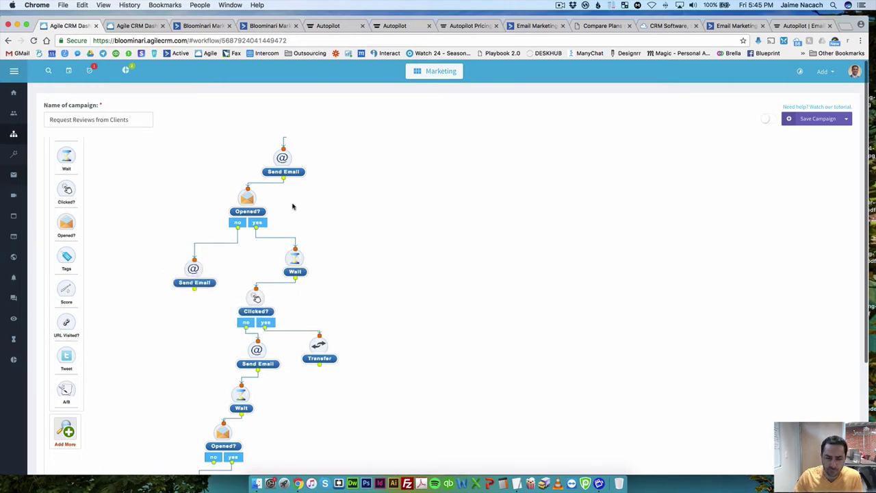
Step: Check the maximum wait time of the Opened? node below the first Send Email node, and close its settings without saving
{"action": "scroll", "coordinate": [305, 209], "scroll_direction": "up", "scroll_amount": 3}
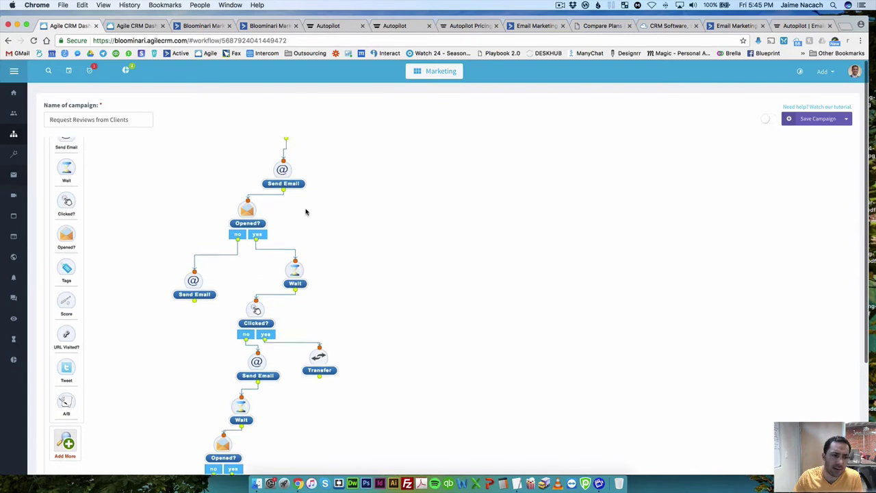
{"action": "scroll", "coordinate": [305, 212], "scroll_direction": "up", "scroll_amount": 1}
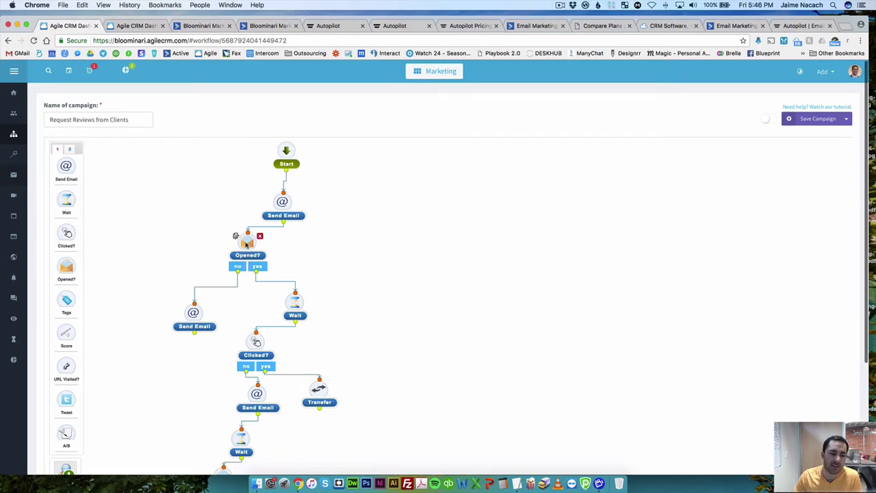
{"action": "left_click_drag", "start_coordinate": [239, 238], "coordinate": [236, 235]}
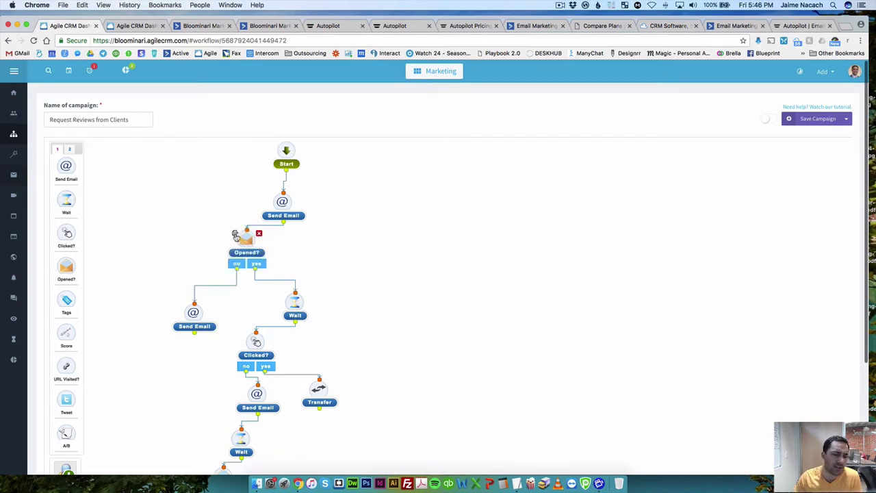
{"action": "left_click", "coordinate": [235, 235]}
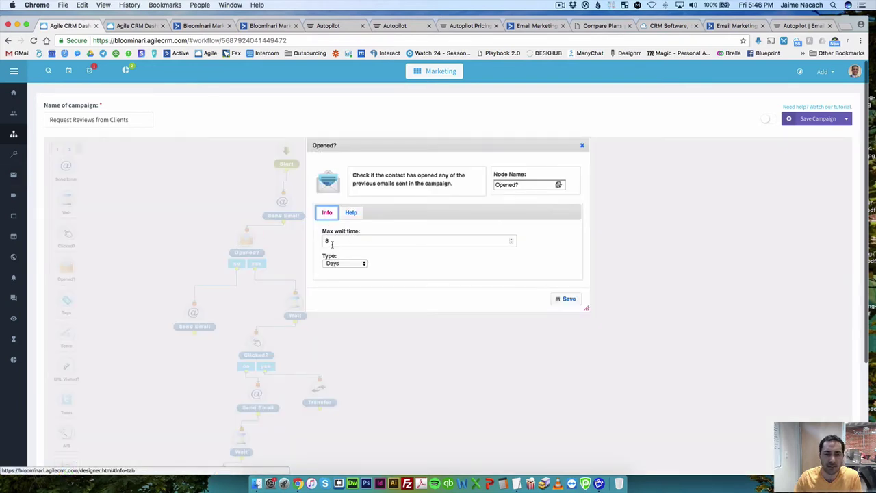
{"action": "left_click", "coordinate": [332, 242]}
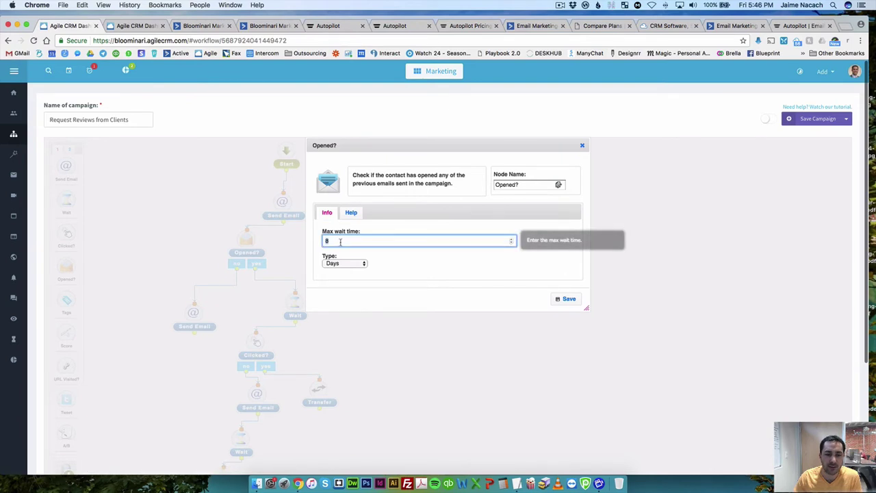
{"action": "type", "text": "8"}
{"action": "left_click", "coordinate": [583, 145]}
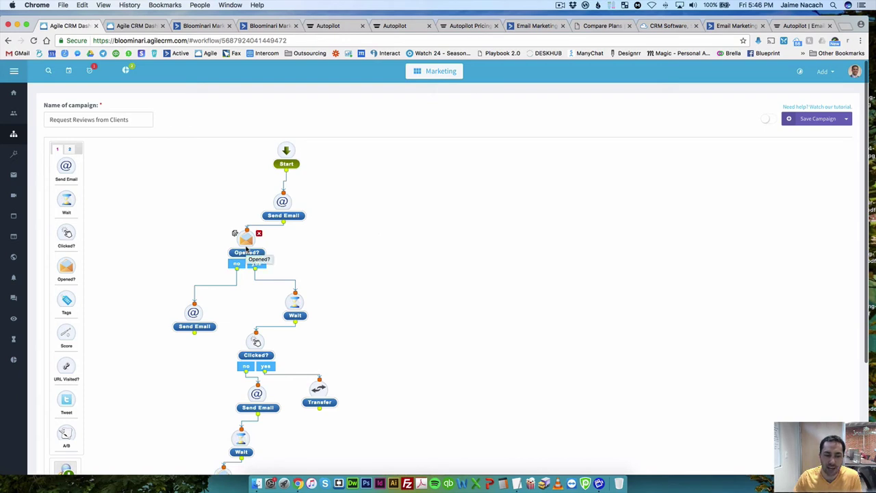
Step: Open the Send Email node on the first Opened? node's no branch and review its plain text and HTML content
{"action": "left_click", "coordinate": [183, 309]}
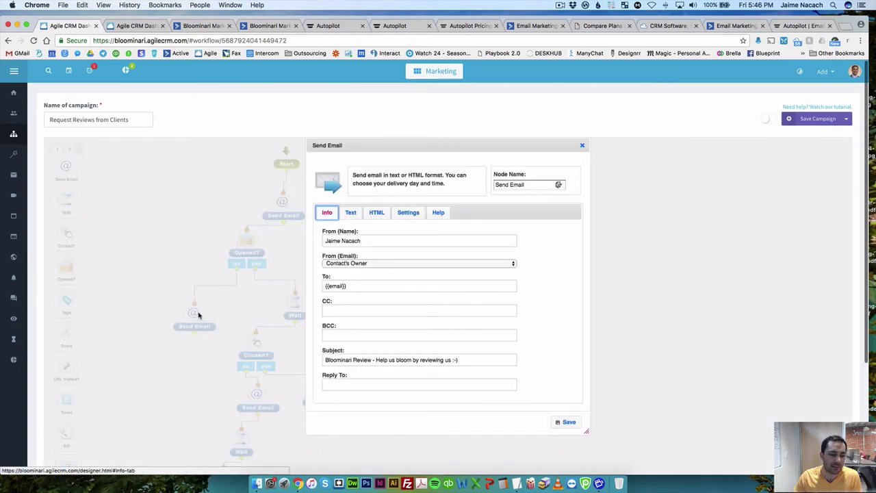
{"action": "left_click", "coordinate": [353, 214]}
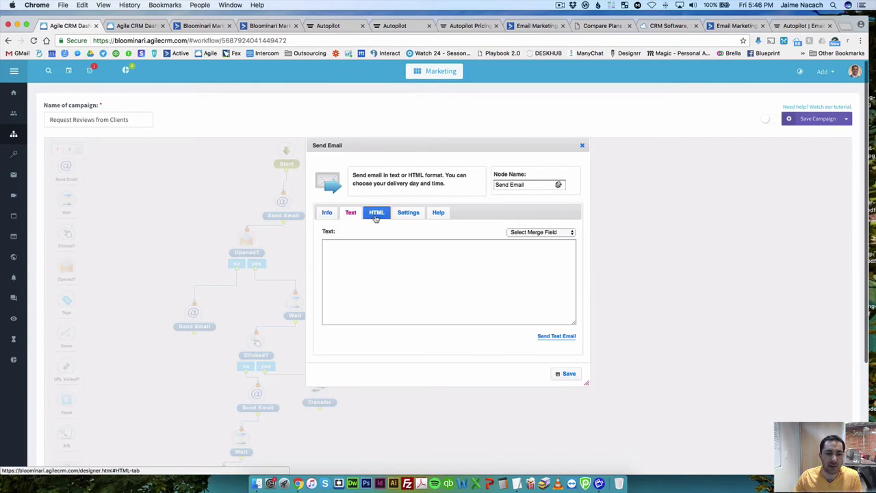
{"action": "left_click", "coordinate": [375, 216]}
{"action": "scroll", "coordinate": [377, 257], "scroll_direction": "down", "scroll_amount": 5}
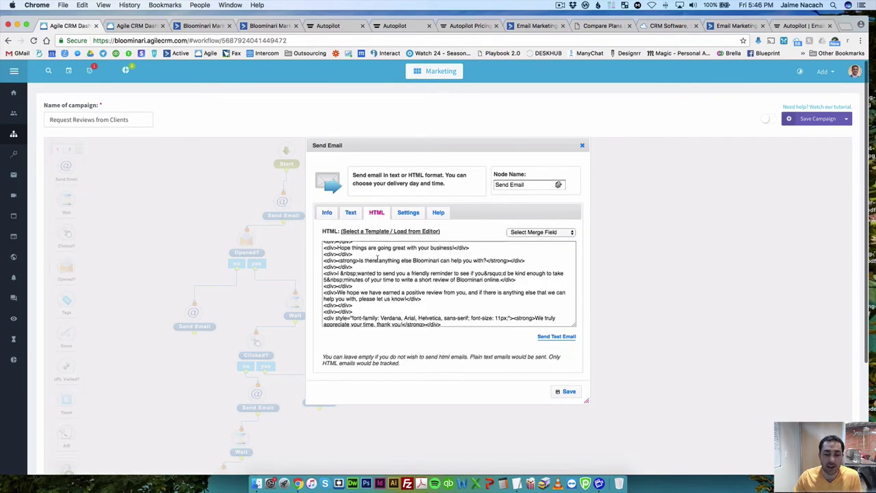
Step: View the reminder email in the HTML editor, go back to the template selection, and close the editor window without saving
{"action": "left_click", "coordinate": [392, 232]}
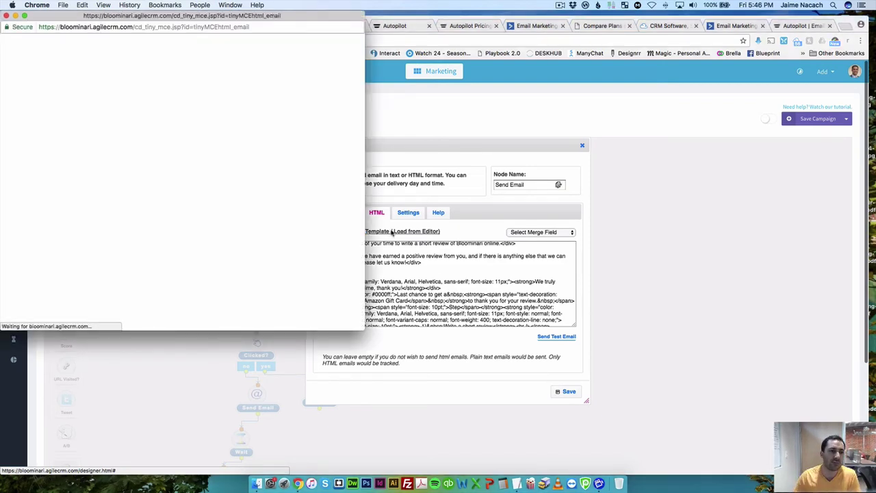
{"action": "left_click_drag", "start_coordinate": [248, 15], "coordinate": [404, 84]}
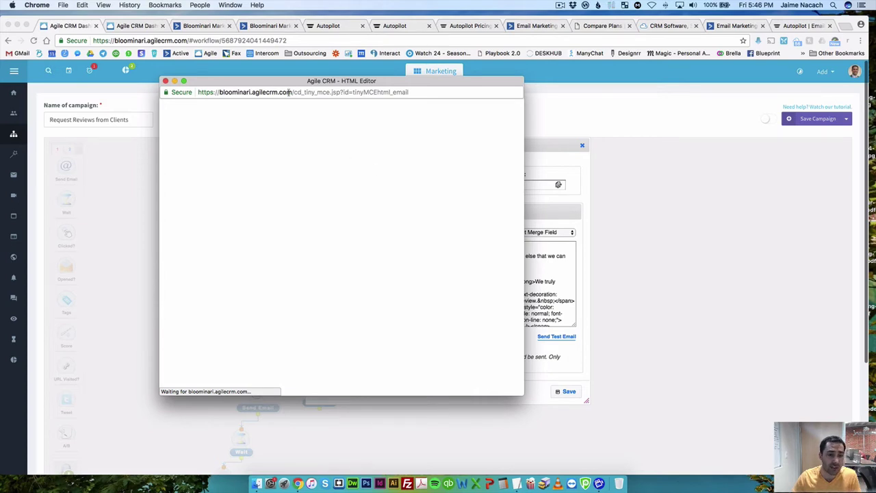
{"action": "left_click_drag", "start_coordinate": [272, 82], "coordinate": [312, 89]}
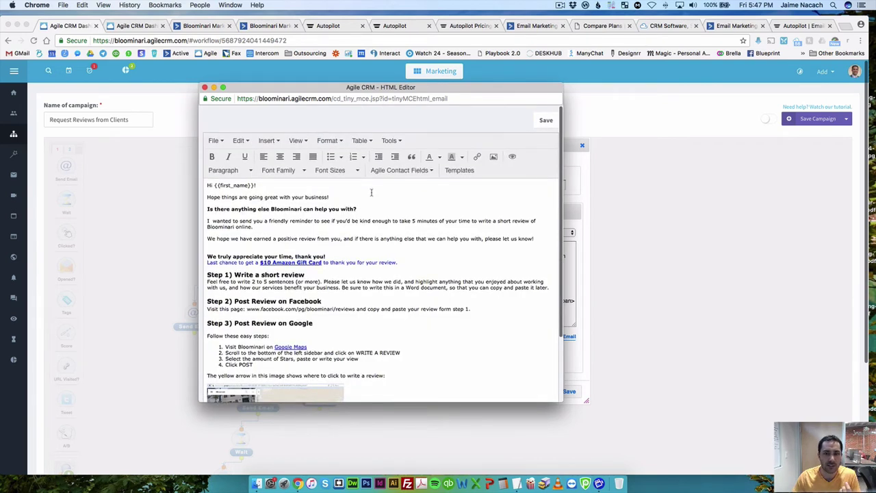
{"action": "left_click", "coordinate": [458, 169]}
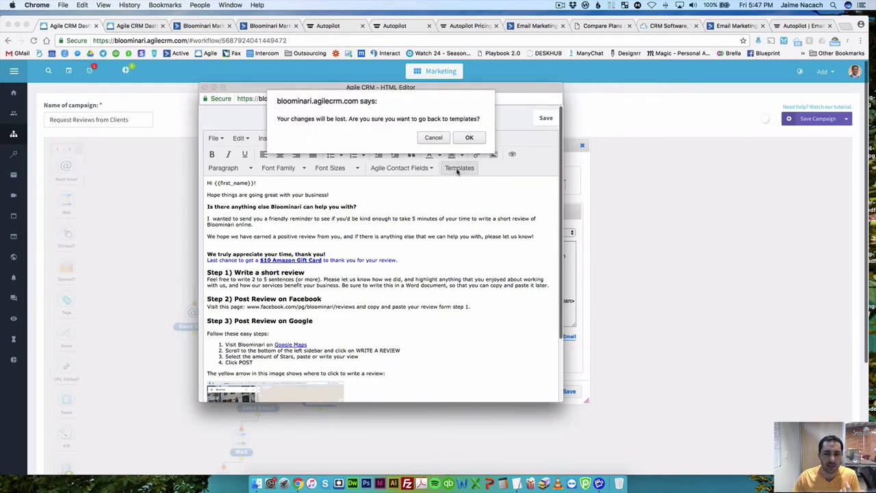
{"action": "left_click", "coordinate": [481, 139]}
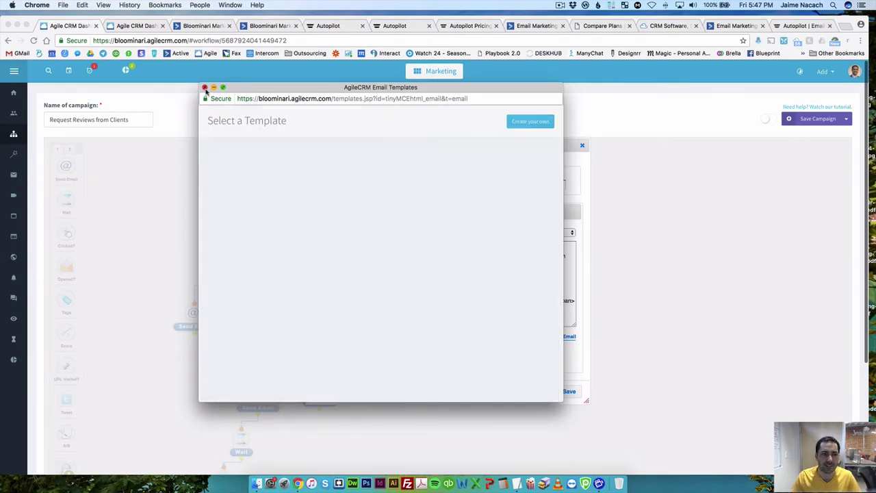
{"action": "left_click", "coordinate": [204, 87]}
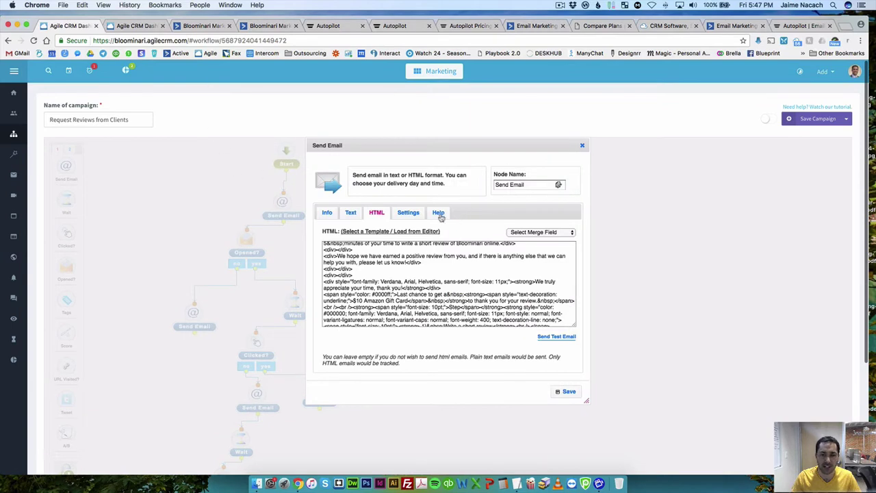
Step: Review the Send Email node's sender and recipient fields and its click tracking and delivery settings, and close it without saving
{"action": "left_click", "coordinate": [328, 213]}
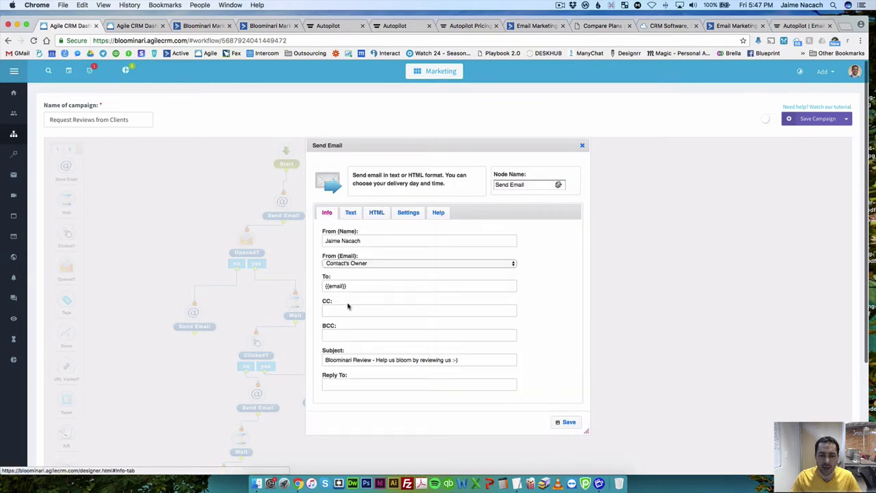
{"action": "left_click_drag", "start_coordinate": [354, 286], "coordinate": [322, 288]}
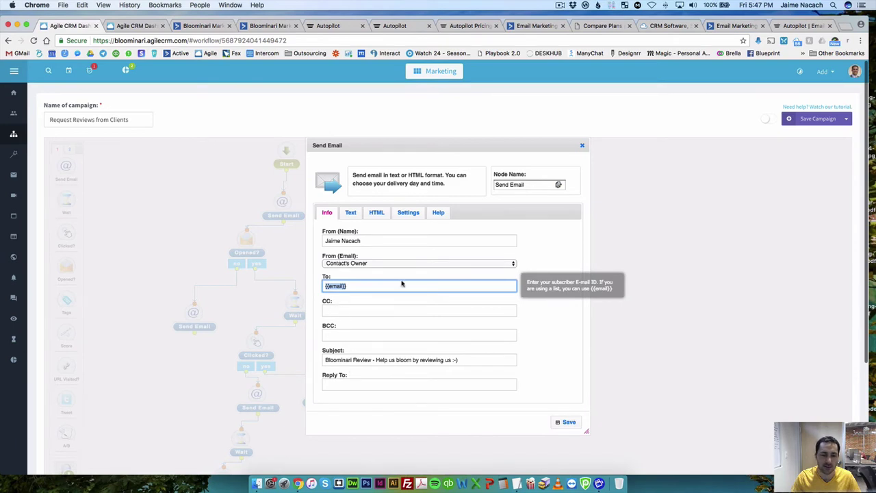
{"action": "left_click", "coordinate": [410, 214]}
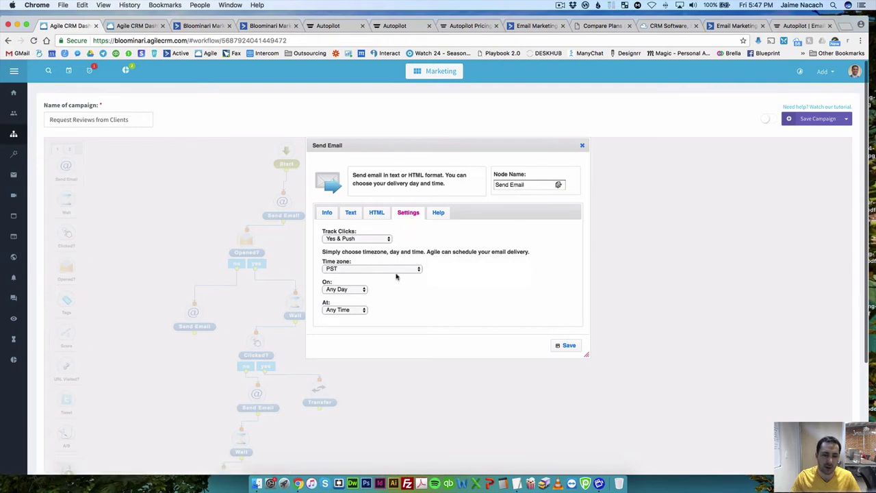
{"action": "left_click", "coordinate": [582, 147]}
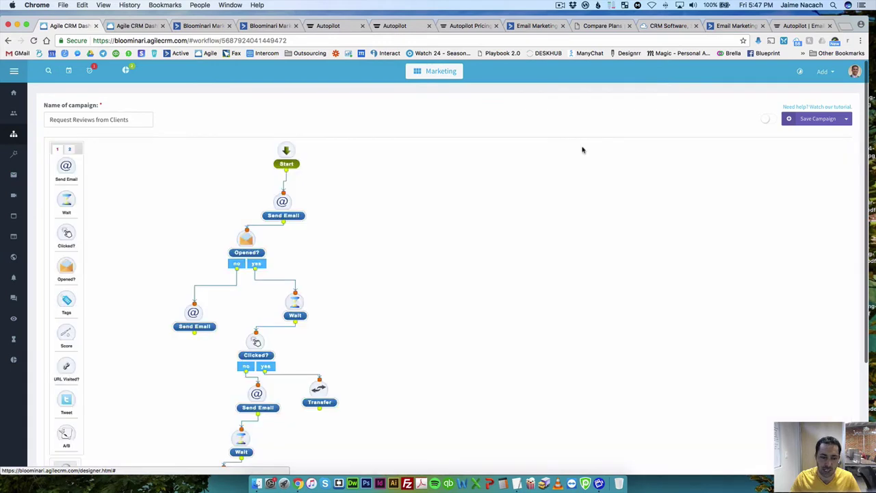
{"action": "scroll", "coordinate": [478, 211], "scroll_direction": "down", "scroll_amount": 1}
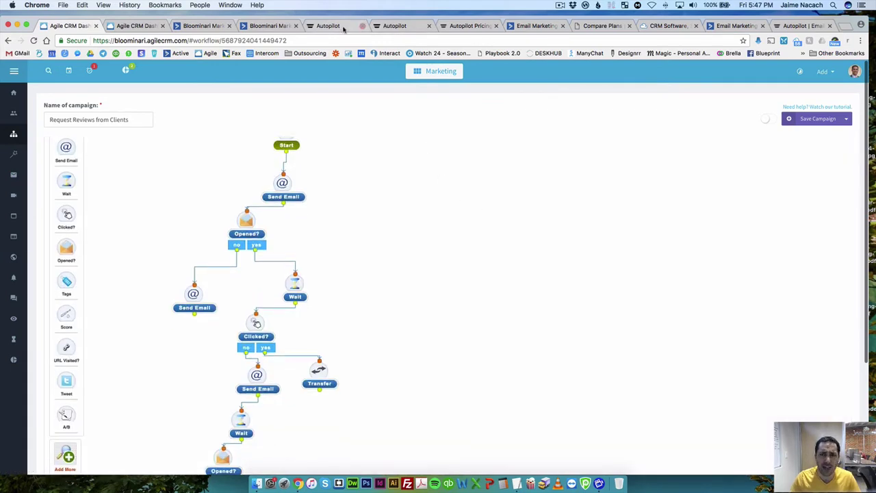
Step: Switch to ActiveCampaign and examine the Test automation workflow, from its start triggers through the A/B split, emails and open conditions
{"action": "left_click", "coordinate": [192, 28]}
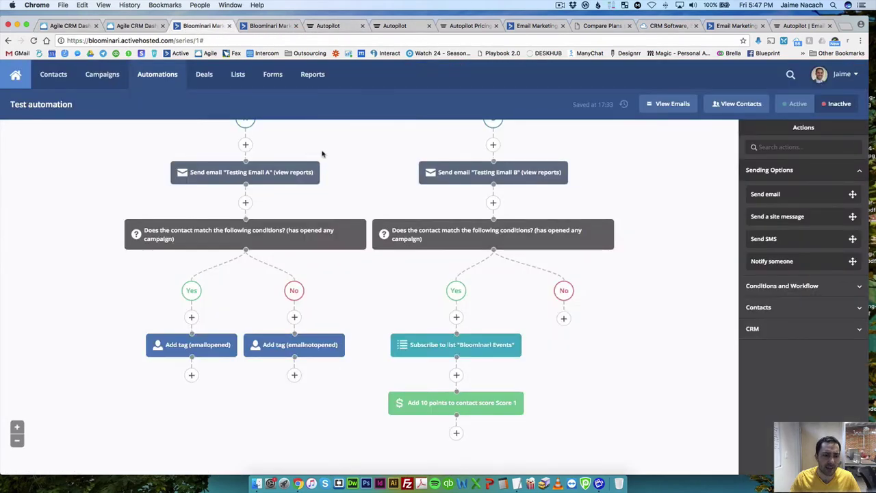
{"action": "scroll", "coordinate": [323, 153], "scroll_direction": "up", "scroll_amount": 5}
{"action": "scroll", "coordinate": [324, 153], "scroll_direction": "up", "scroll_amount": 2}
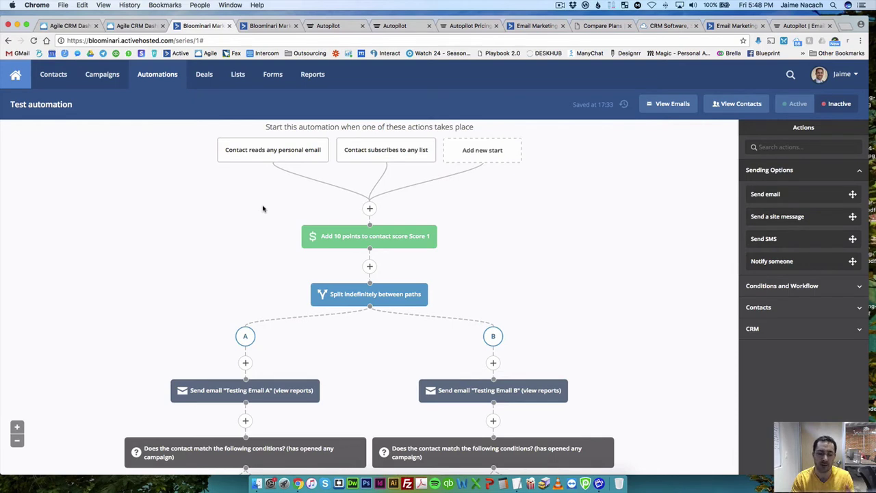
{"action": "scroll", "coordinate": [309, 215], "scroll_direction": "down", "scroll_amount": 5}
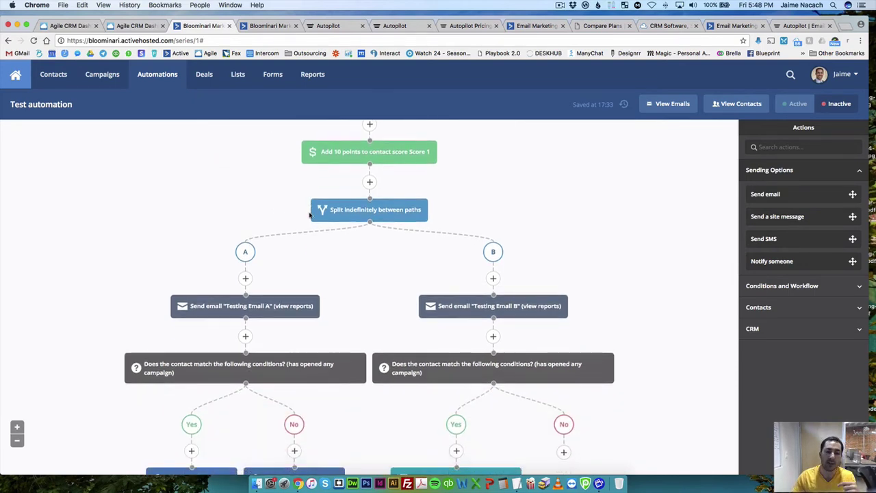
{"action": "scroll", "coordinate": [309, 216], "scroll_direction": "down", "scroll_amount": 5}
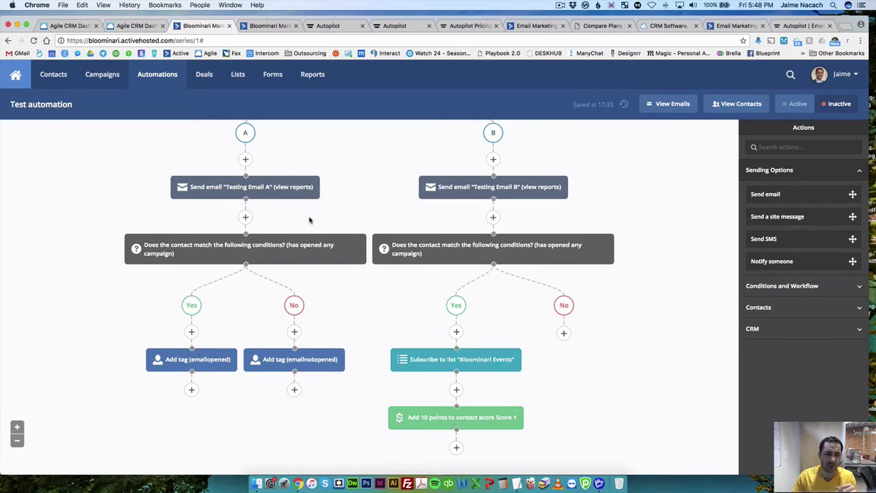
{"action": "scroll", "coordinate": [309, 219], "scroll_direction": "up", "scroll_amount": 2}
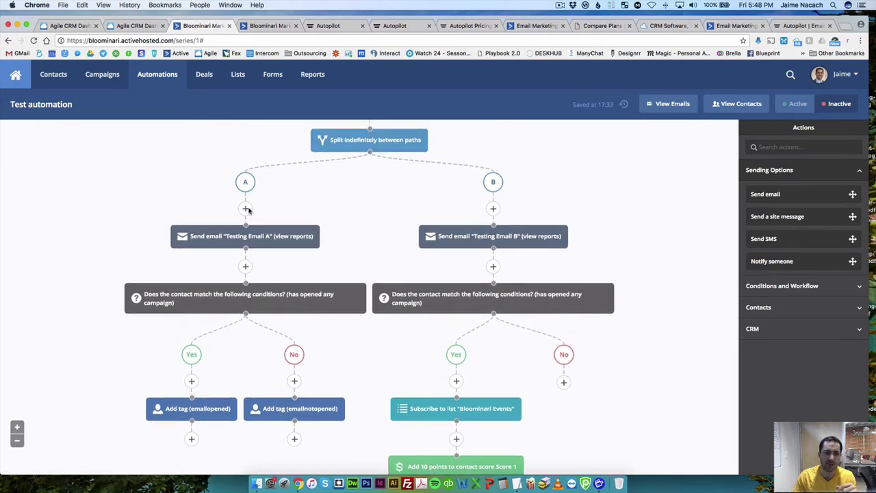
{"action": "scroll", "coordinate": [369, 218], "scroll_direction": "up", "scroll_amount": 3}
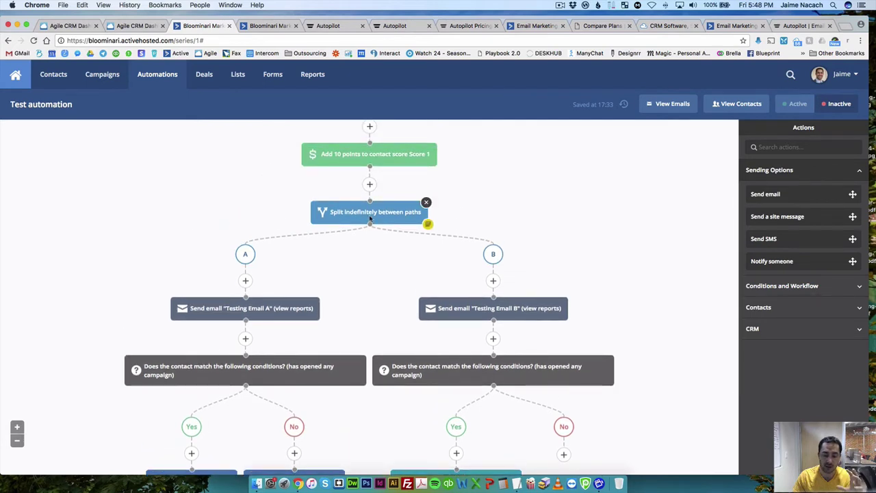
{"action": "scroll", "coordinate": [370, 218], "scroll_direction": "down", "scroll_amount": 1}
{"action": "scroll", "coordinate": [370, 218], "scroll_direction": "down", "scroll_amount": 4}
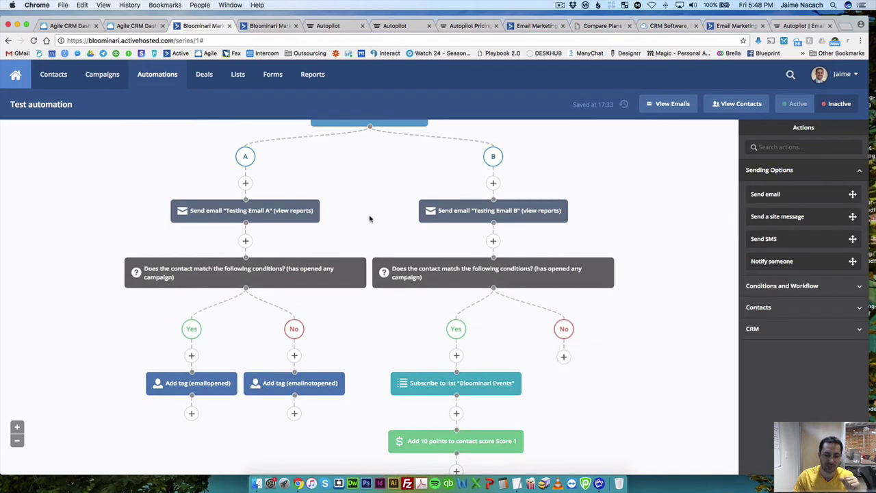
Step: Open the new action choices between the contact score action and the split, and review the Sending Options and Conditions and Workflow categories
{"action": "scroll", "coordinate": [370, 218], "scroll_direction": "up", "scroll_amount": 9}
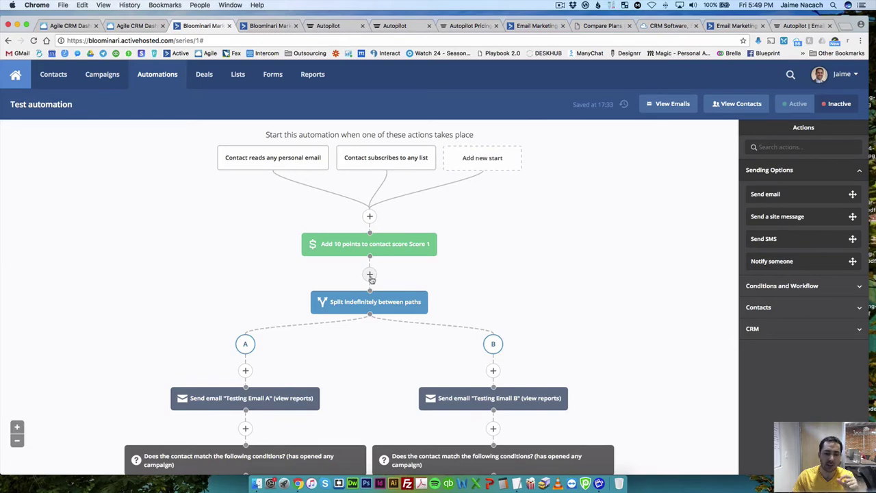
{"action": "left_click", "coordinate": [369, 275]}
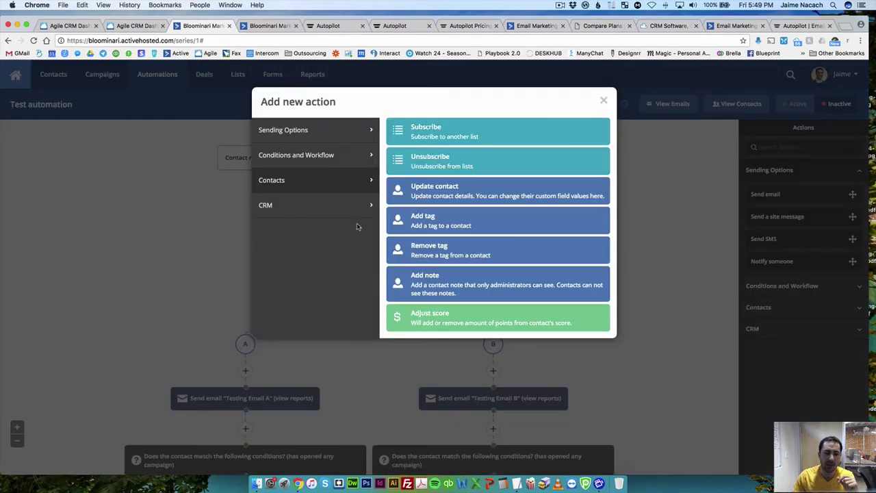
{"action": "left_click", "coordinate": [341, 127]}
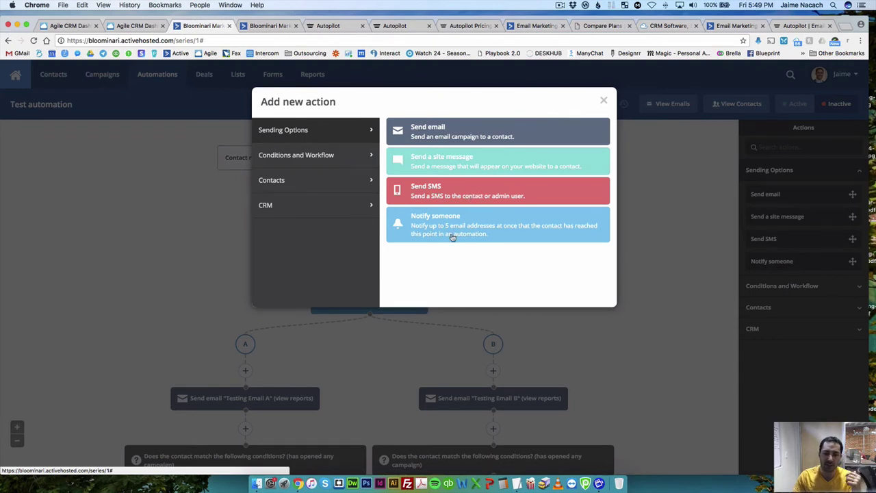
{"action": "left_click", "coordinate": [341, 155]}
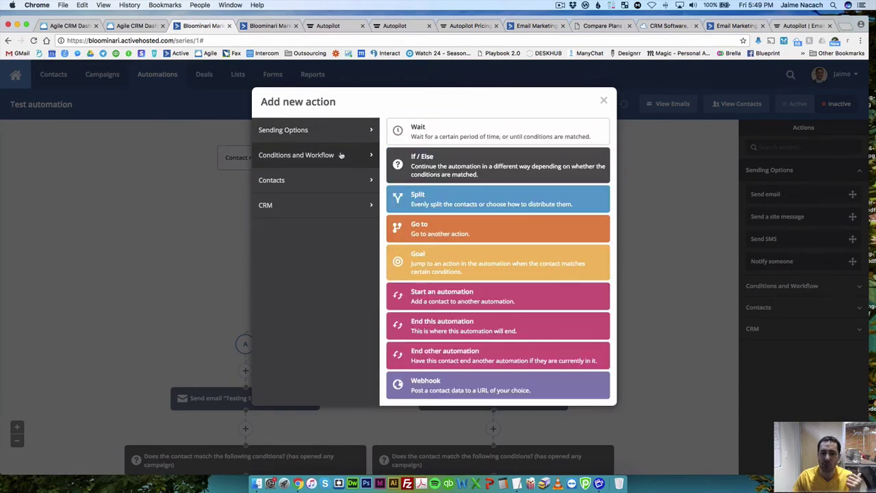
Step: Start an If / Else action, browse its condition categories including Actions, and cancel it without adding a condition
{"action": "left_click", "coordinate": [454, 167]}
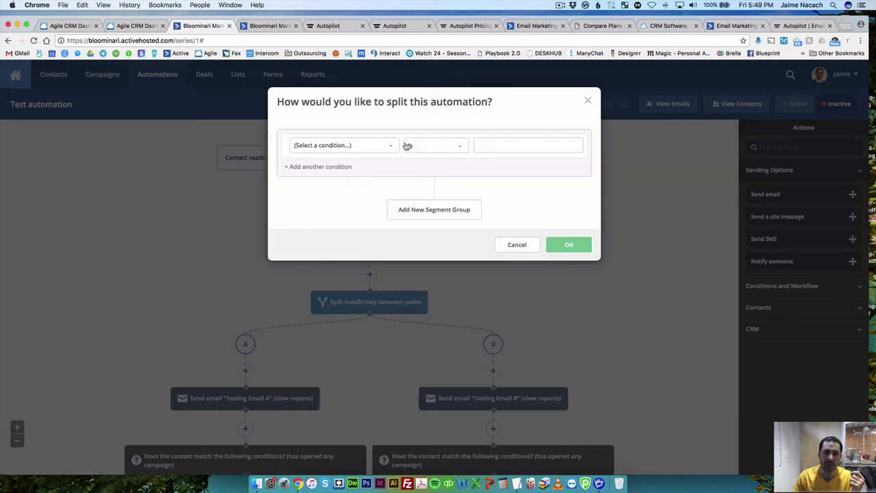
{"action": "left_click", "coordinate": [358, 144]}
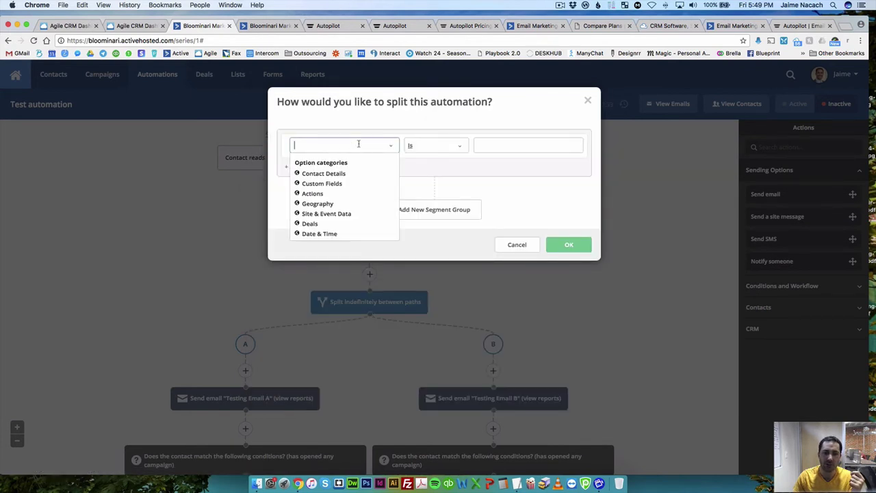
{"action": "left_click", "coordinate": [313, 195]}
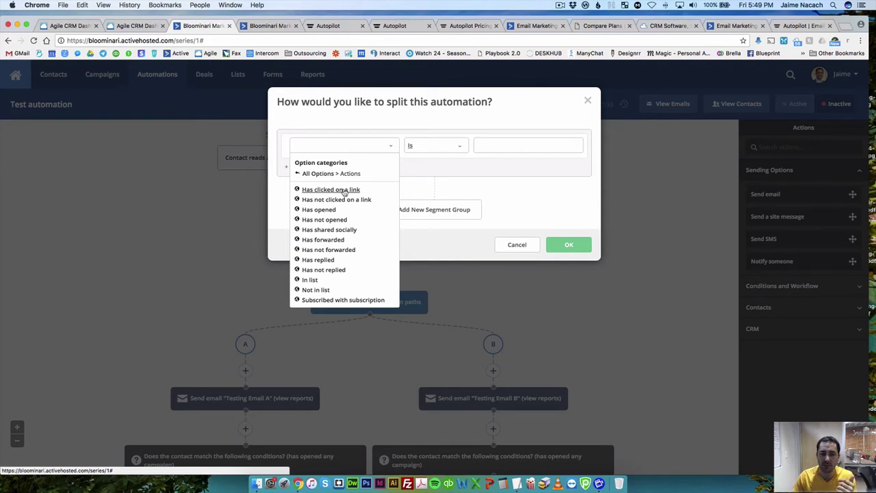
{"action": "left_click", "coordinate": [329, 174]}
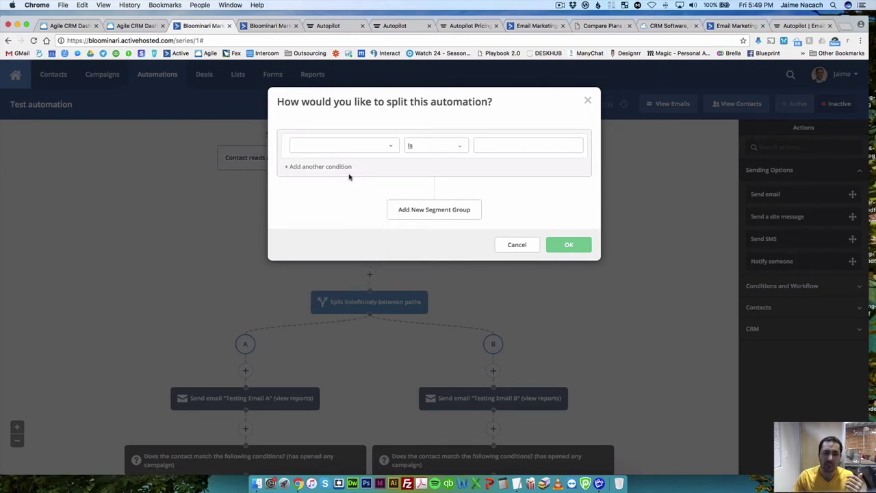
{"action": "left_click", "coordinate": [391, 145]}
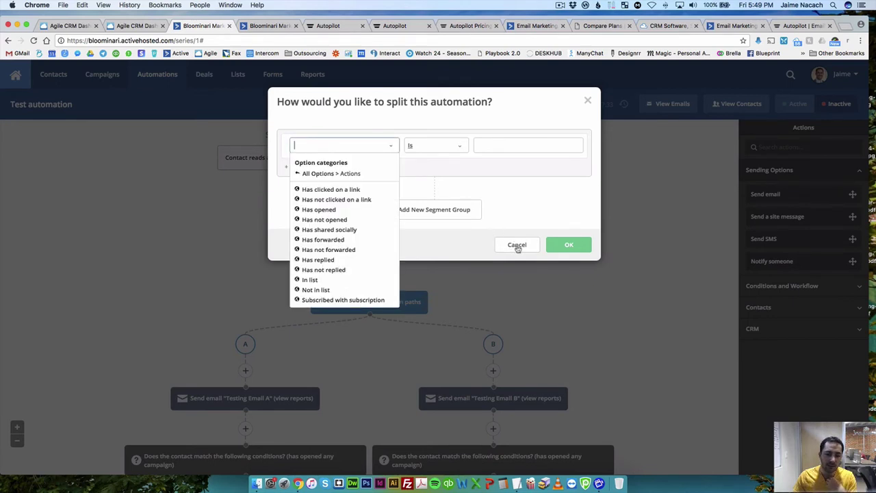
{"action": "left_click", "coordinate": [515, 245]}
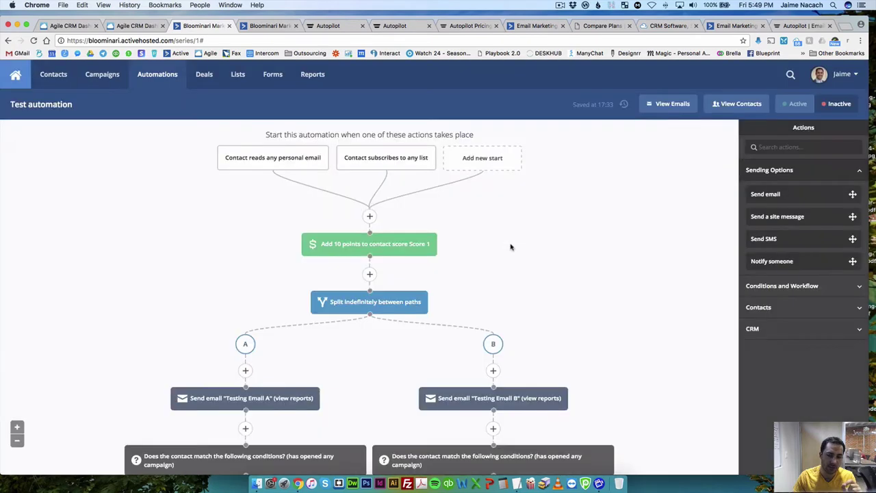
Step: Review the Conditions and Workflow, Contacts and CRM actions that can be added before the split, and close the choices without adding any
{"action": "scroll", "coordinate": [510, 248], "scroll_direction": "down", "scroll_amount": 5}
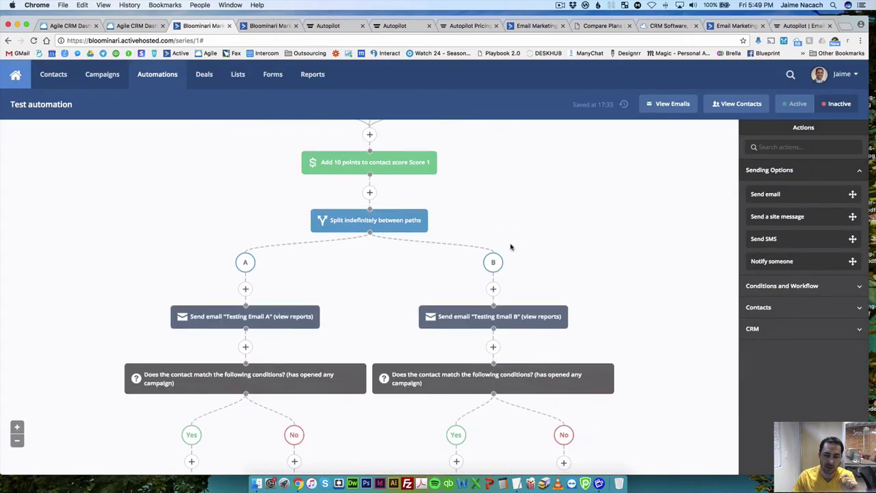
{"action": "scroll", "coordinate": [511, 247], "scroll_direction": "up", "scroll_amount": 5}
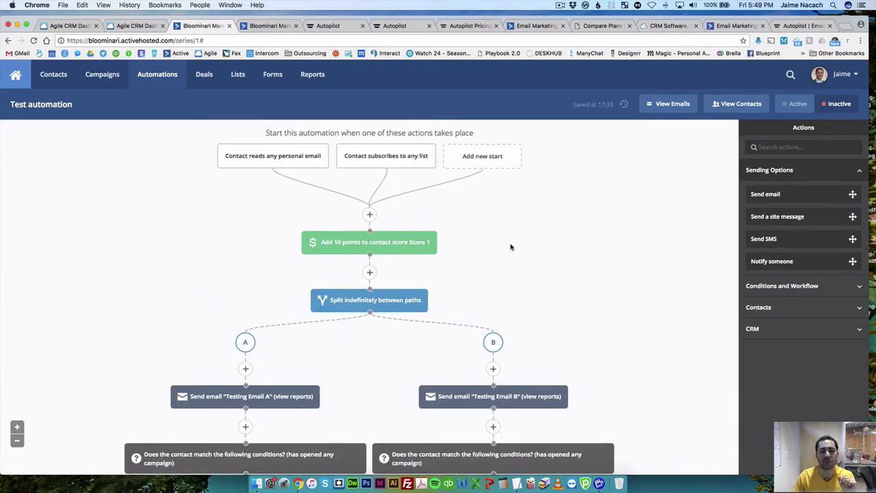
{"action": "scroll", "coordinate": [510, 247], "scroll_direction": "up", "scroll_amount": 1}
{"action": "mouse_move", "coordinate": [383, 271]}
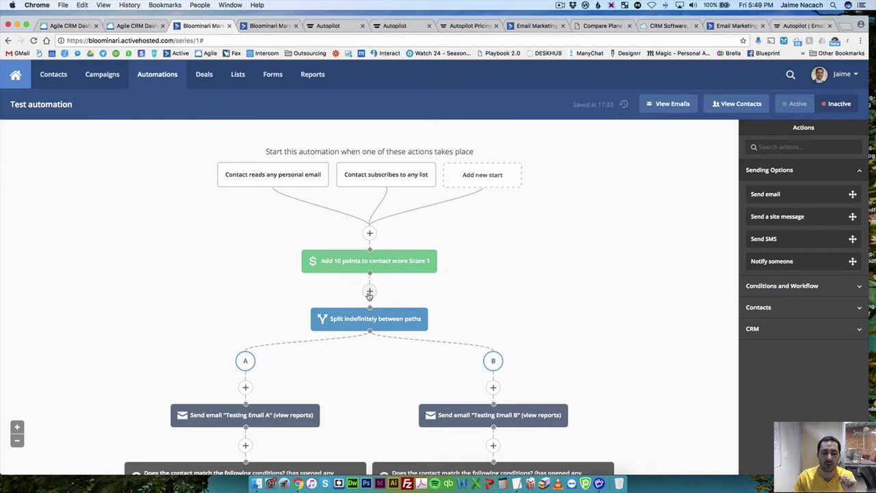
{"action": "left_click", "coordinate": [369, 292]}
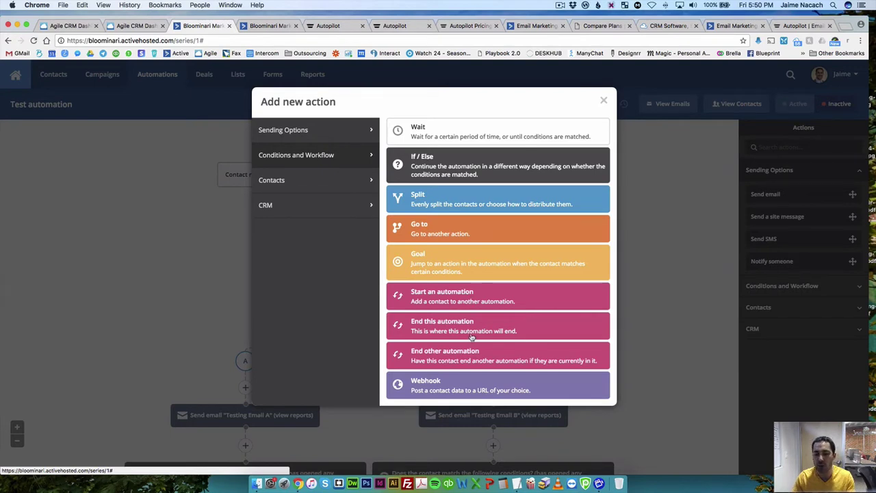
{"action": "left_click", "coordinate": [320, 177]}
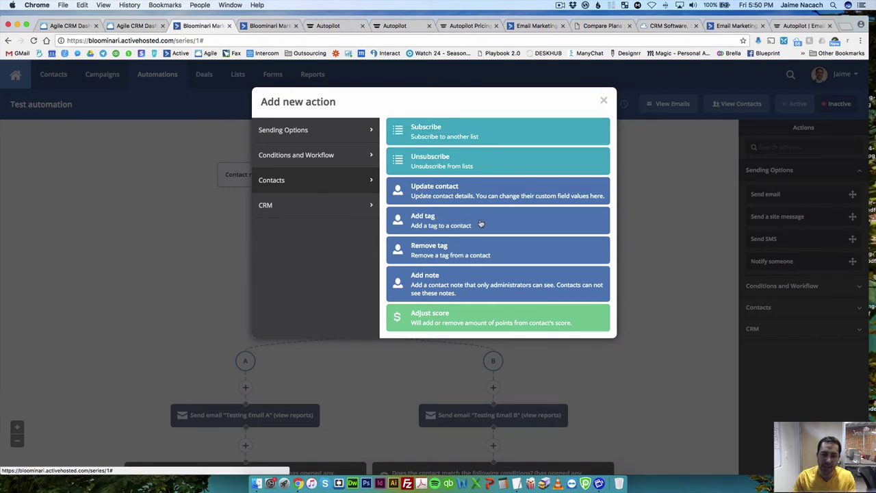
{"action": "left_click", "coordinate": [343, 205]}
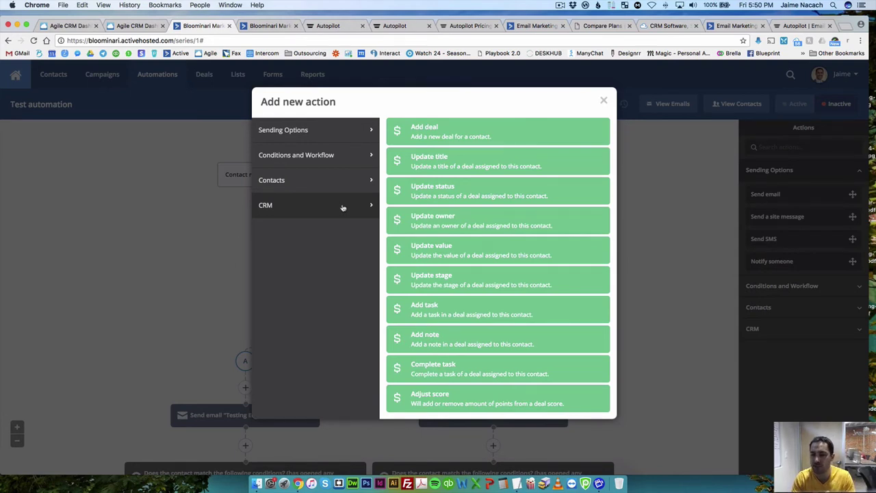
{"action": "left_click", "coordinate": [605, 103]}
Step: Switch to Autopilot and bring up the canvas of the "Nurture your contacts with four emails" journey
{"action": "left_click", "coordinate": [326, 29]}
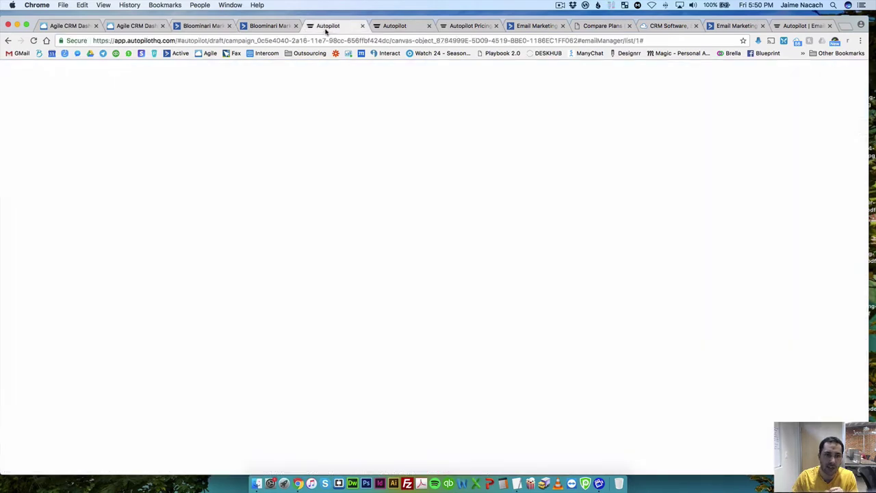
{"action": "left_click", "coordinate": [393, 29]}
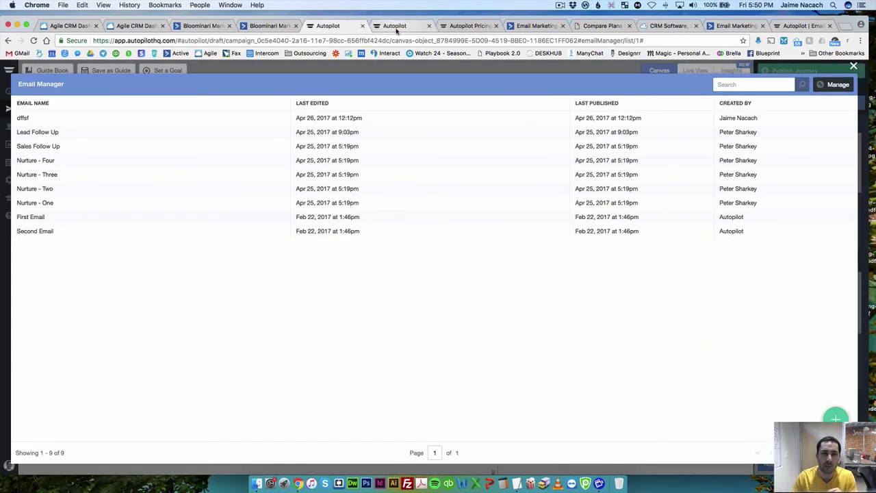
{"action": "left_click", "coordinate": [322, 26]}
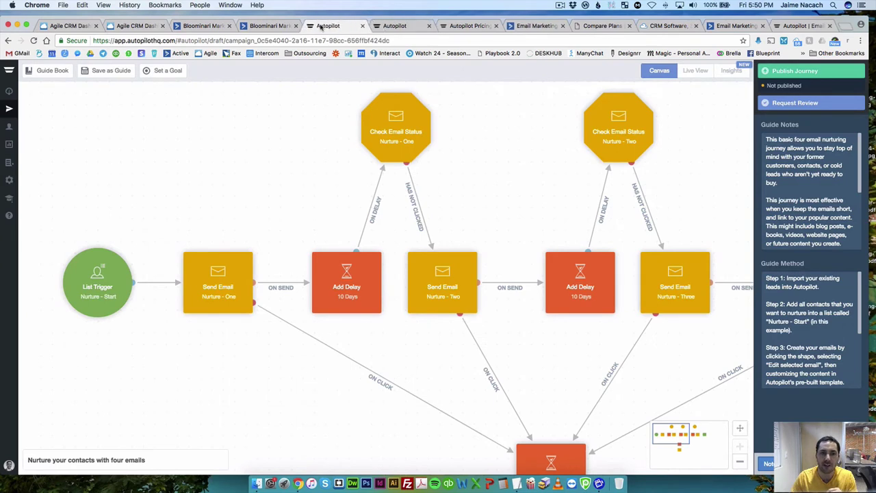
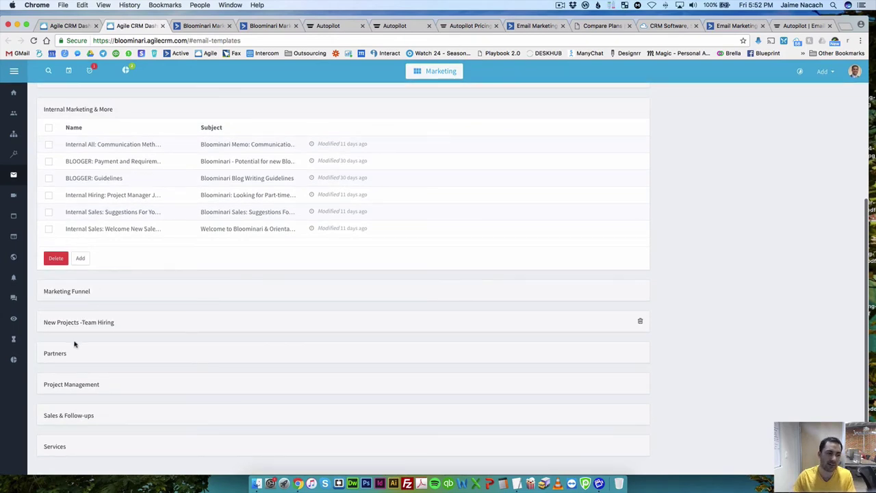
Step: In Agile CRM's email templates, expand the Project Management category, look through its templates, and show the labelled navigation with Email Templates
{"action": "left_click", "coordinate": [72, 384]}
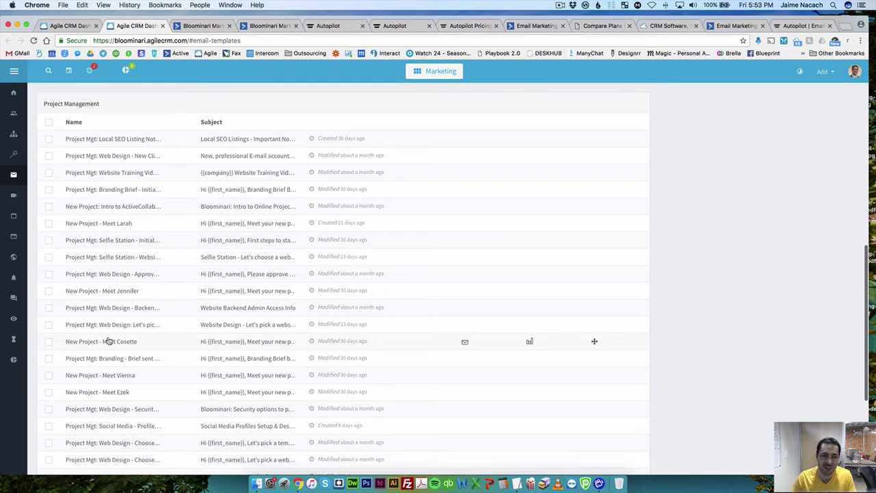
{"action": "scroll", "coordinate": [107, 340], "scroll_direction": "up", "scroll_amount": 2}
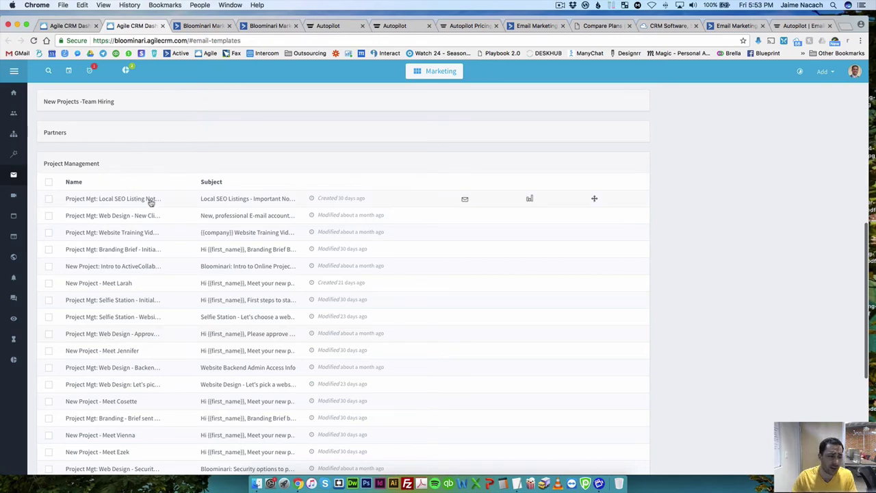
{"action": "scroll", "coordinate": [161, 228], "scroll_direction": "down", "scroll_amount": 5}
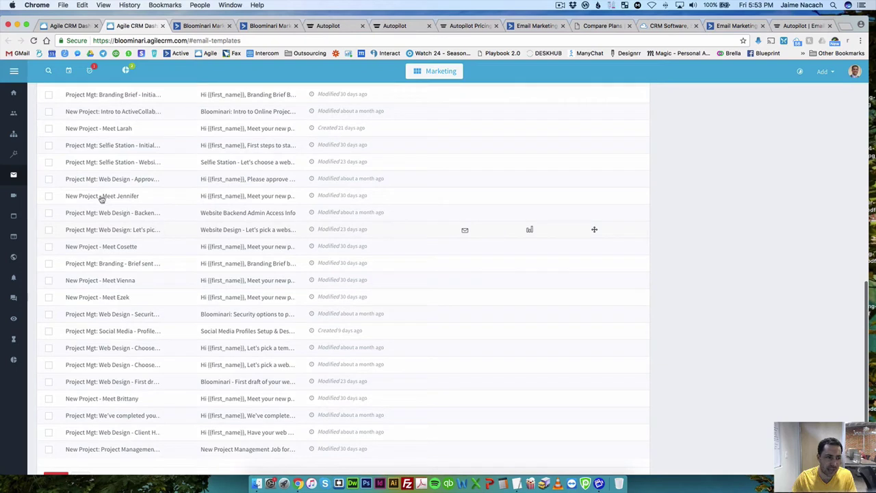
{"action": "left_click", "coordinate": [13, 178]}
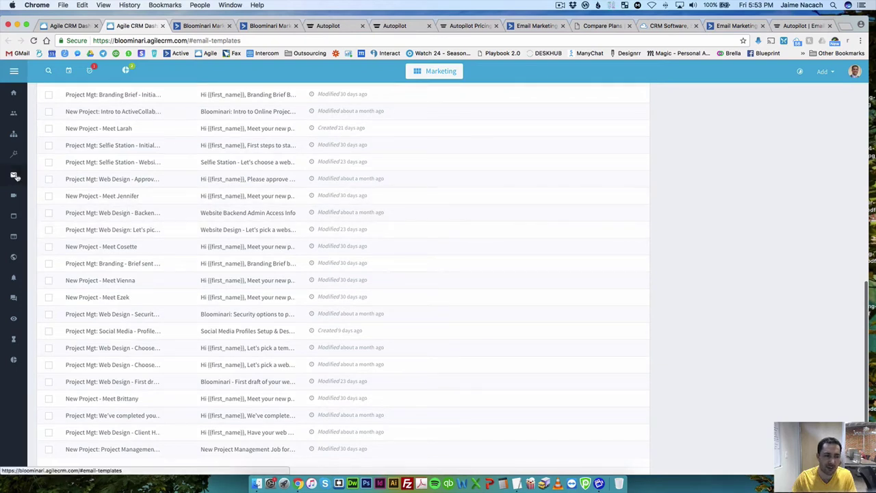
{"action": "left_click", "coordinate": [14, 72]}
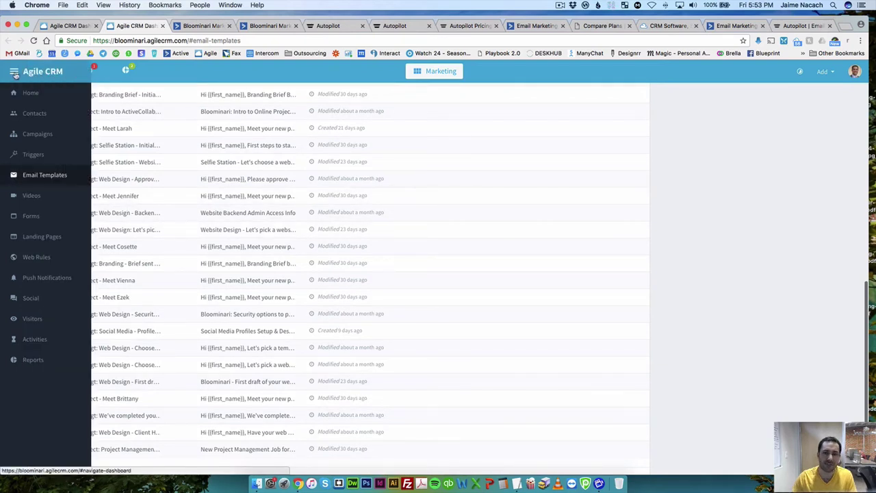
{"action": "left_click", "coordinate": [43, 176]}
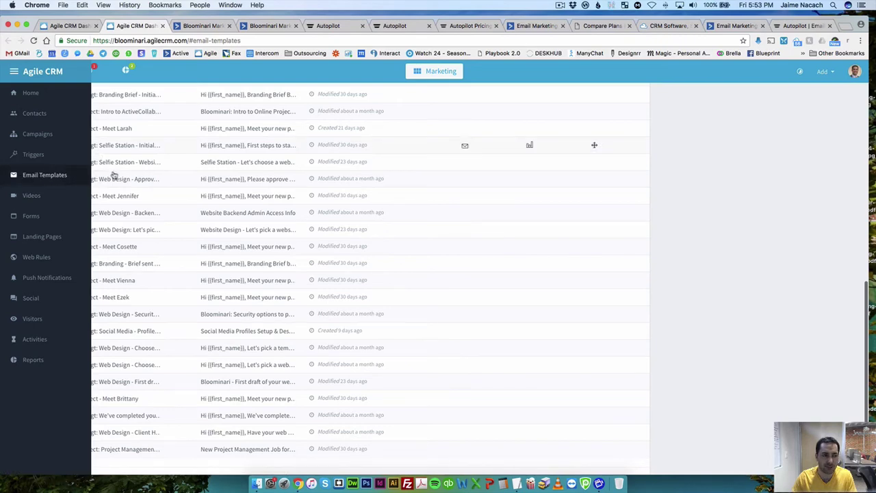
Step: Switch to ActiveCampaign and check the copy and template options of the Testing Email A send action in Test automation, without saving
{"action": "left_click", "coordinate": [271, 26]}
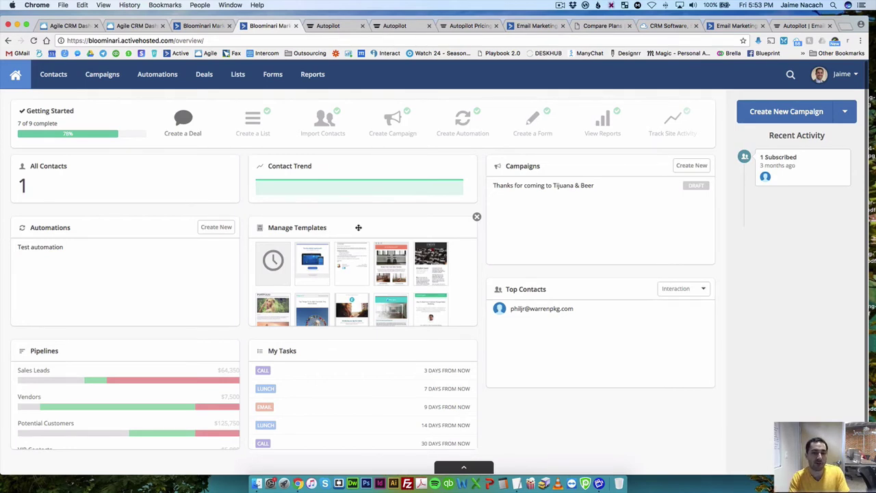
{"action": "left_click", "coordinate": [216, 26]}
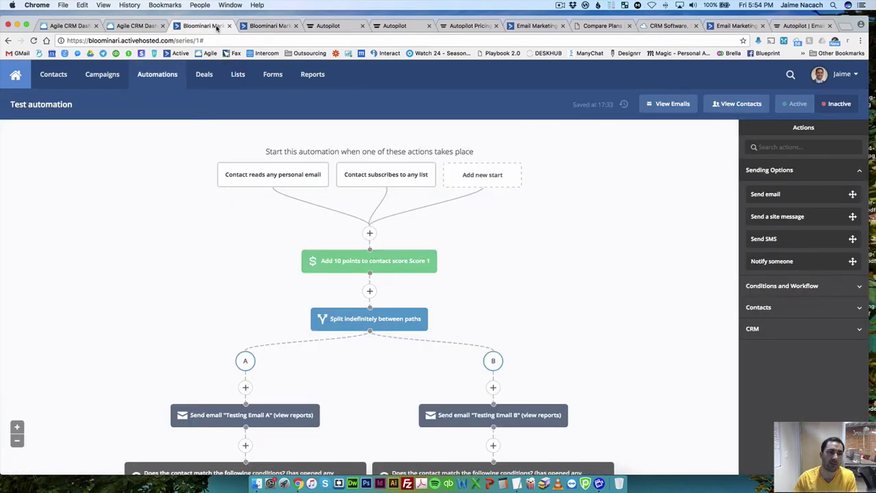
{"action": "scroll", "coordinate": [288, 247], "scroll_direction": "down", "scroll_amount": 3}
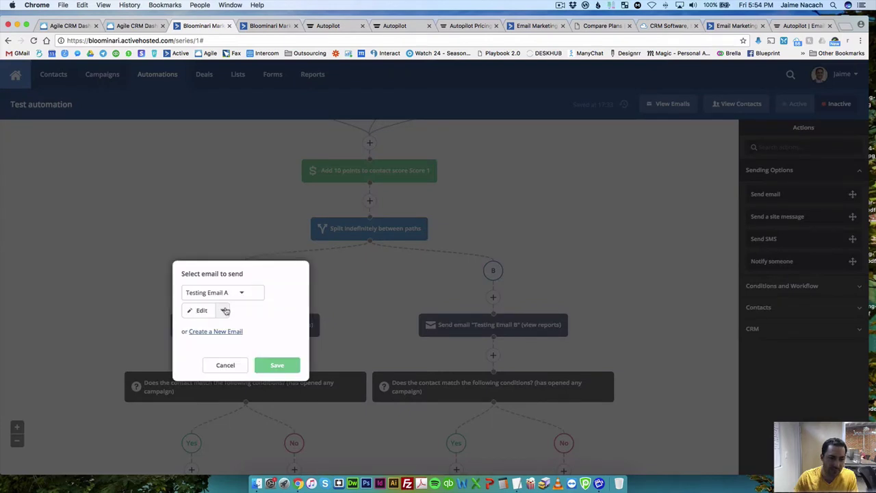
{"action": "left_click", "coordinate": [224, 312]}
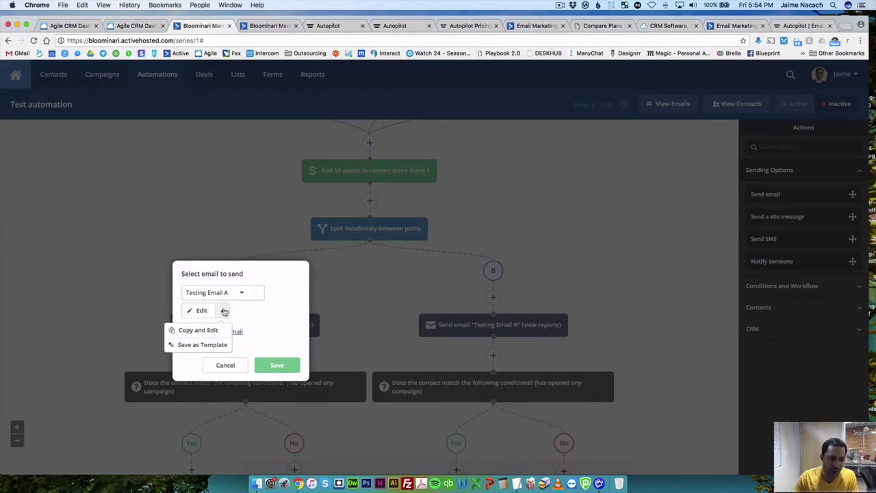
{"action": "left_click", "coordinate": [226, 365]}
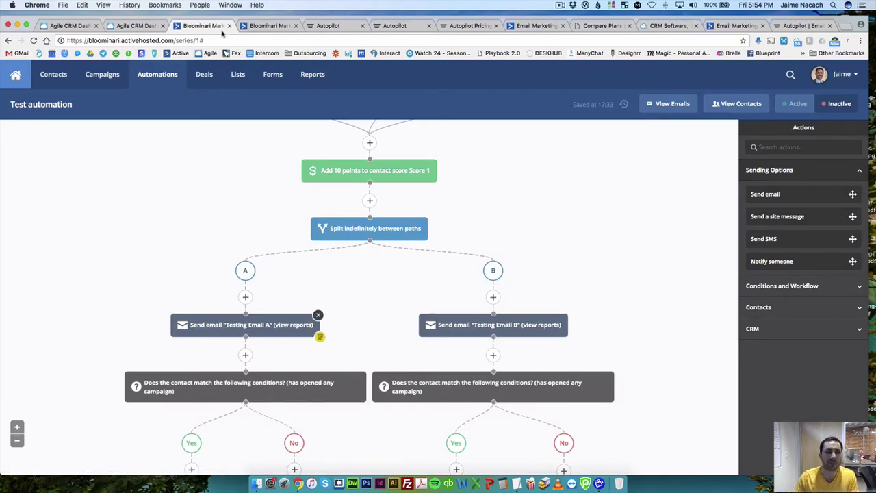
Step: Switch to Autopilot's nurture journey and open the settings of the Nurture - One Send Email shape
{"action": "left_click", "coordinate": [131, 26]}
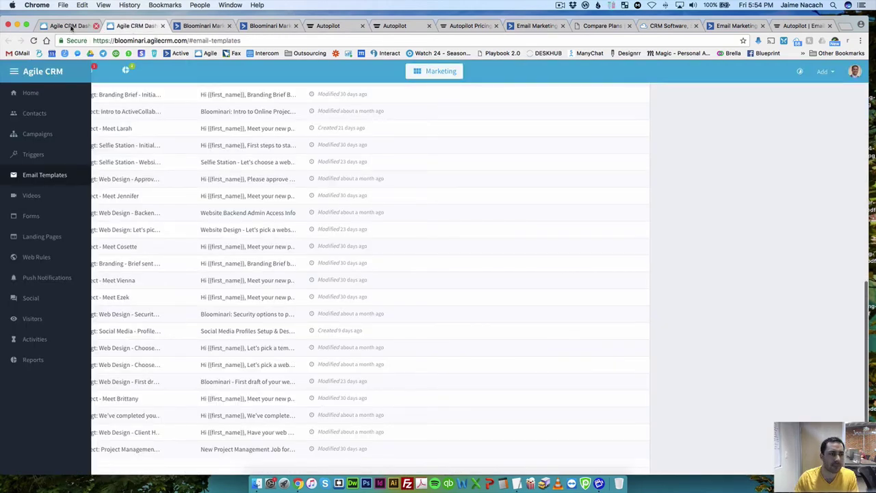
{"action": "left_click", "coordinate": [328, 26]}
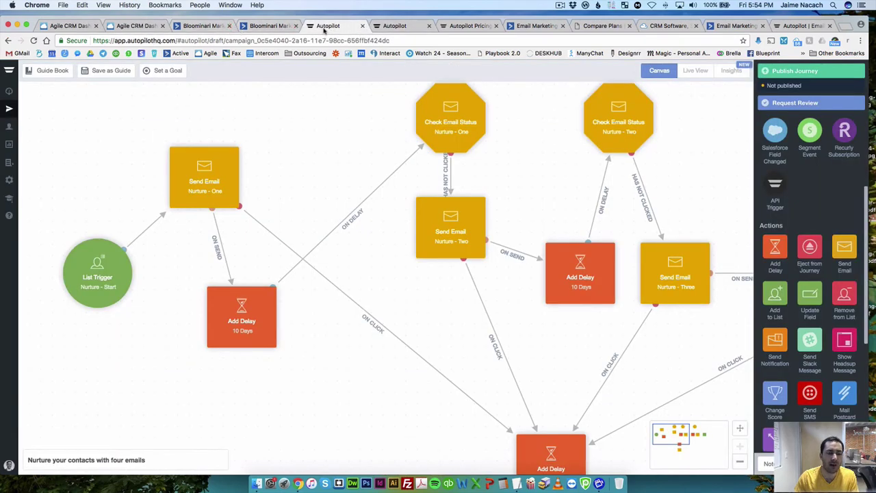
{"action": "mouse_move", "coordinate": [218, 181]}
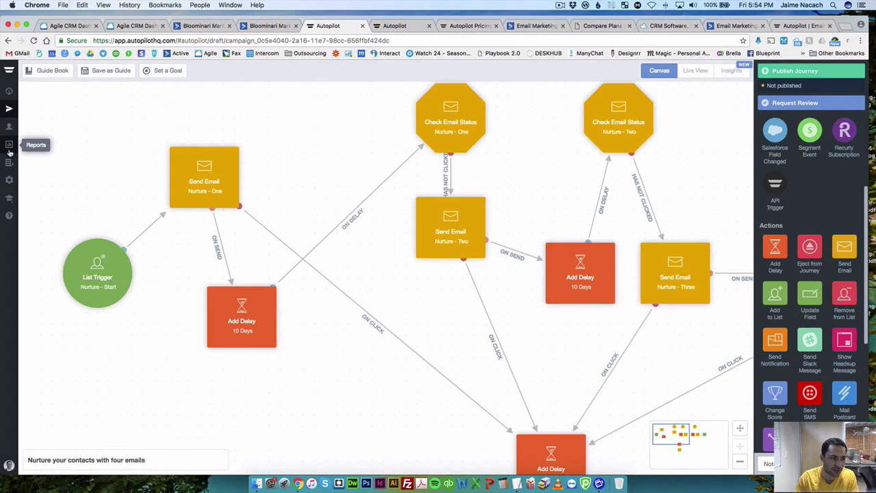
{"action": "left_click", "coordinate": [204, 185]}
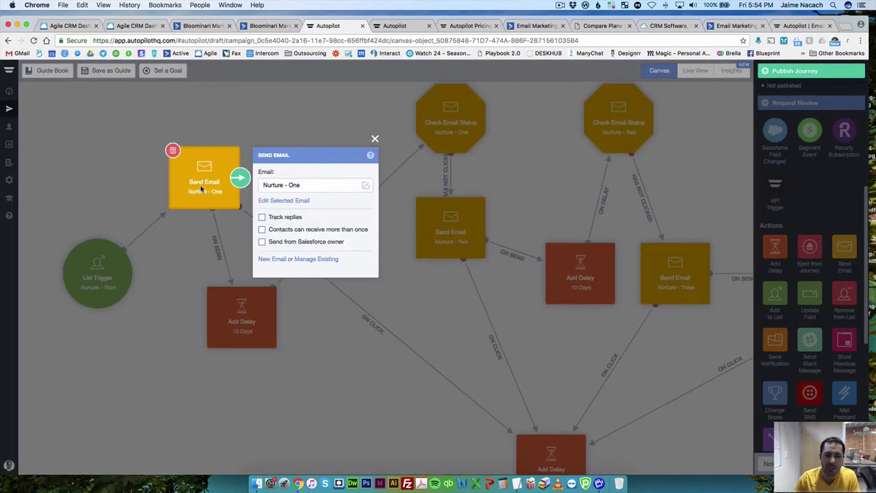
Step: Review Autopilot's list of existing emails from the Nurture - One Send Email settings, and return to the nurture journey canvas
{"action": "left_click", "coordinate": [308, 261]}
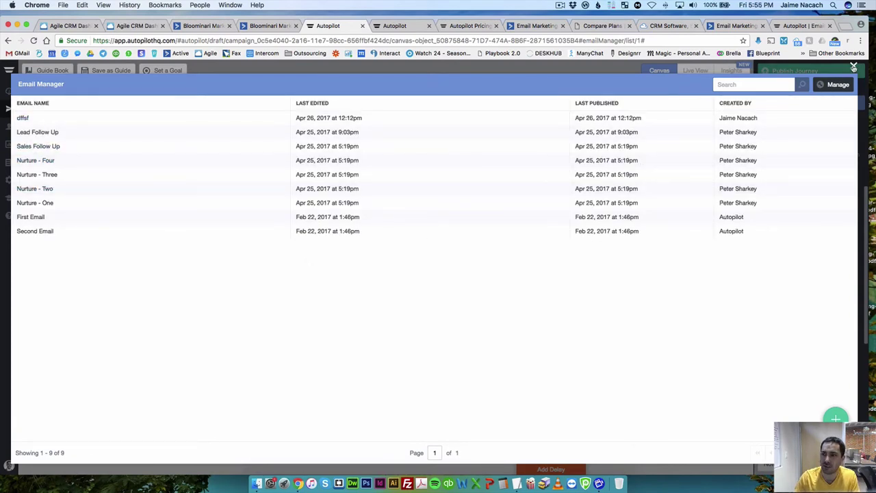
{"action": "left_click", "coordinate": [397, 26]}
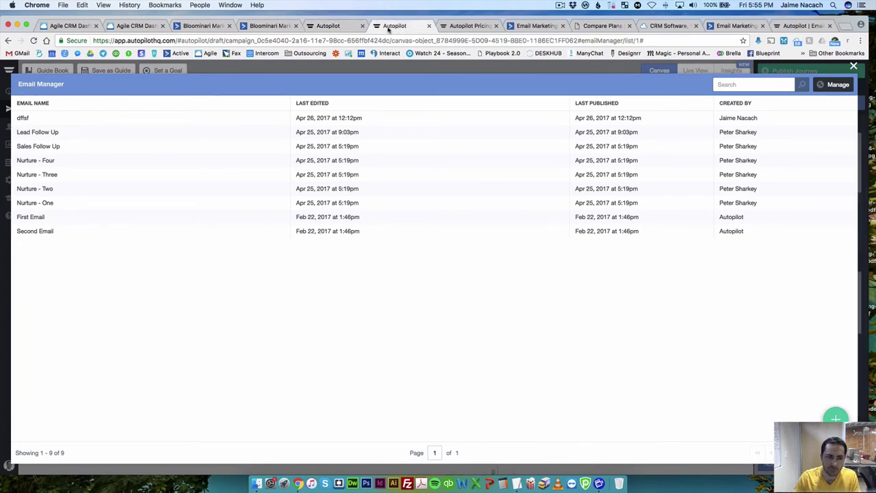
{"action": "left_click", "coordinate": [338, 26]}
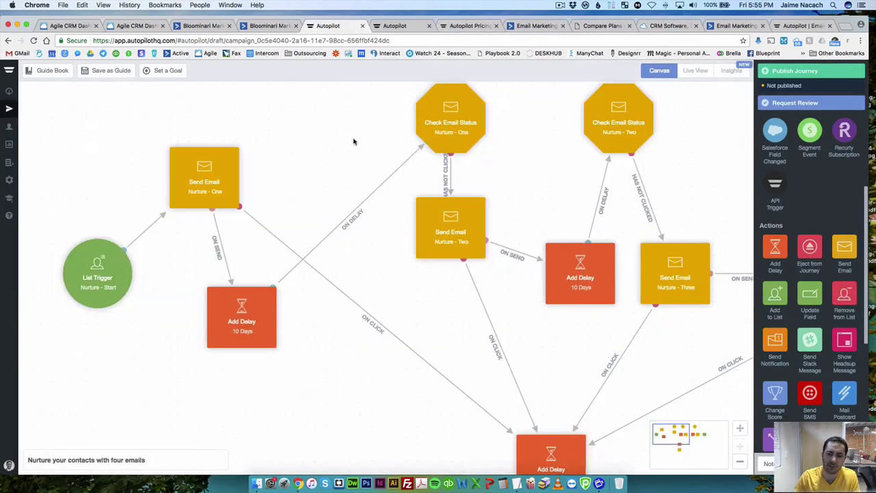
{"action": "scroll", "coordinate": [354, 142], "scroll_direction": "down", "scroll_amount": 1}
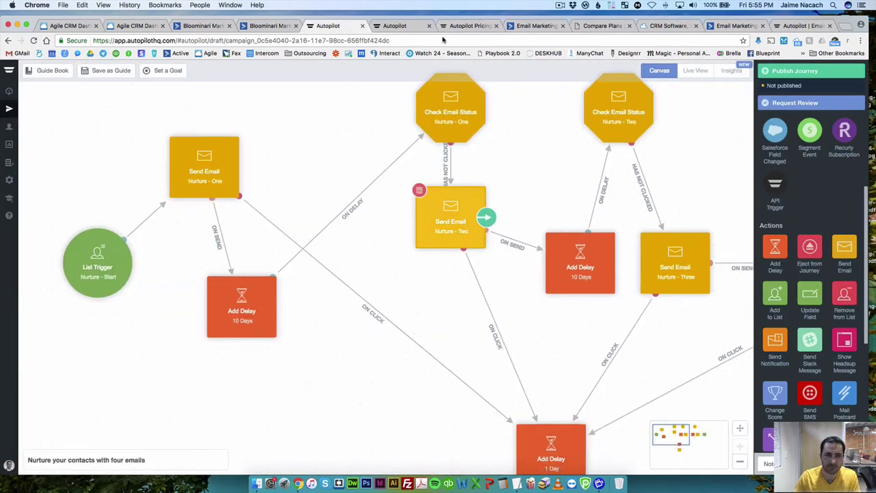
Step: Compare Agile CRM's Request Reviews from Clients workflow with ActiveCampaign's Test automation and Autopilot's nurture journey
{"action": "left_click", "coordinate": [70, 26]}
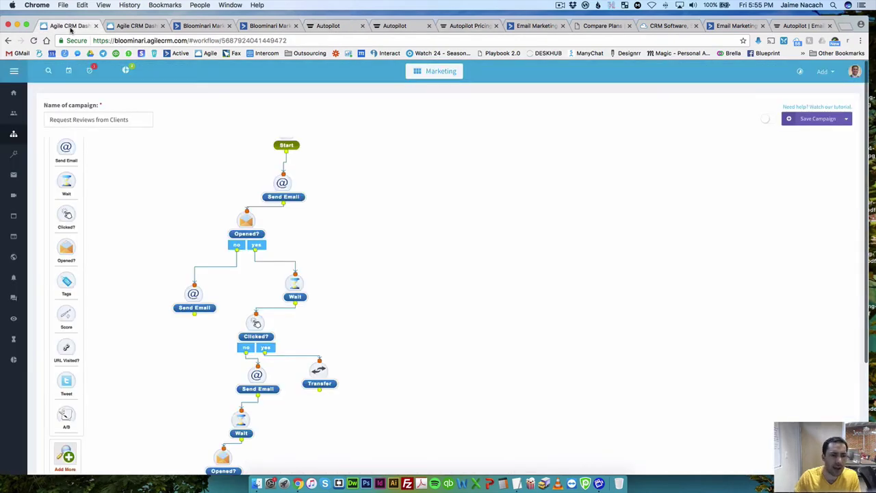
{"action": "left_click", "coordinate": [198, 26]}
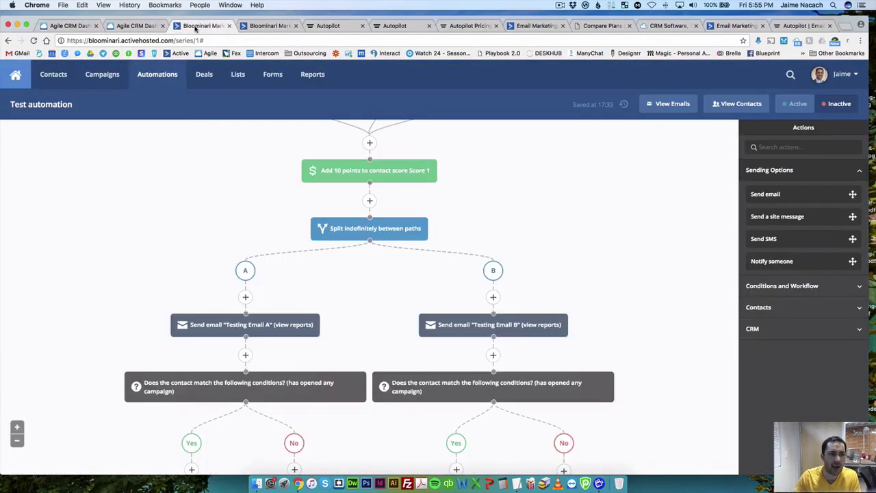
{"action": "left_click", "coordinate": [326, 26]}
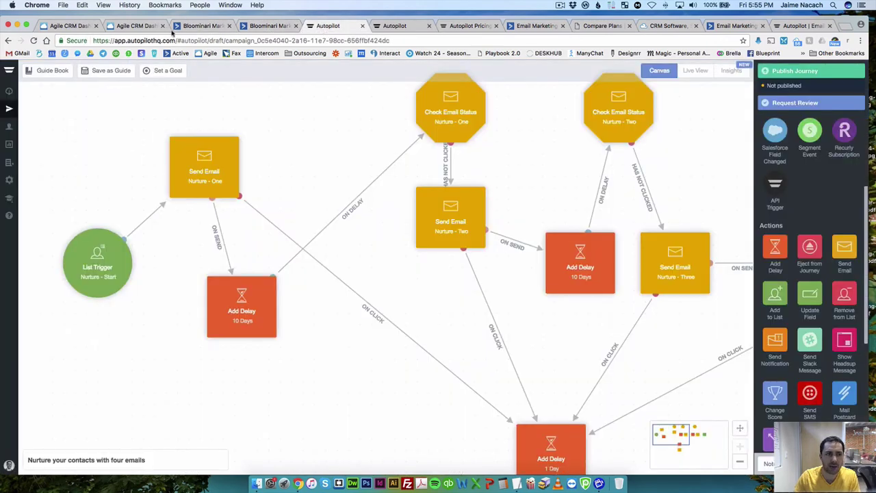
Step: Compare email template management in Agile CRM's Email Templates, ActiveCampaign's Manage Templates and Autopilot's Email Manager, and return to the nurture journey
{"action": "left_click", "coordinate": [136, 26]}
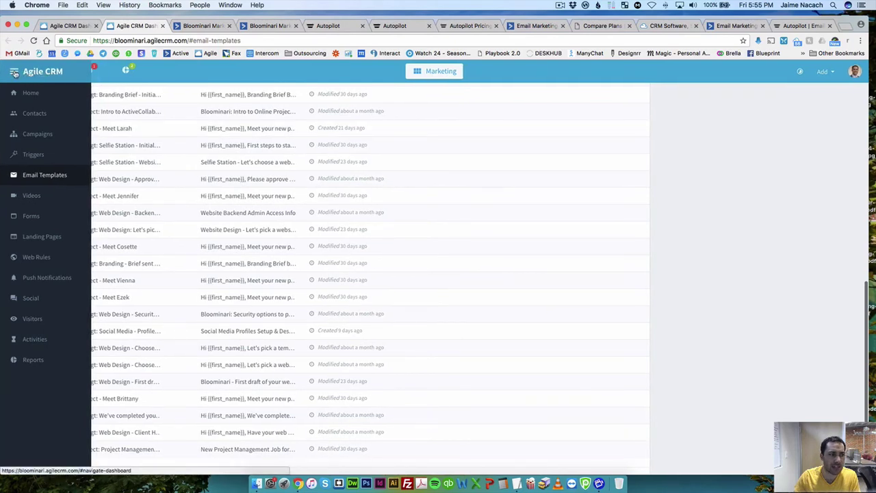
{"action": "left_click", "coordinate": [284, 28]}
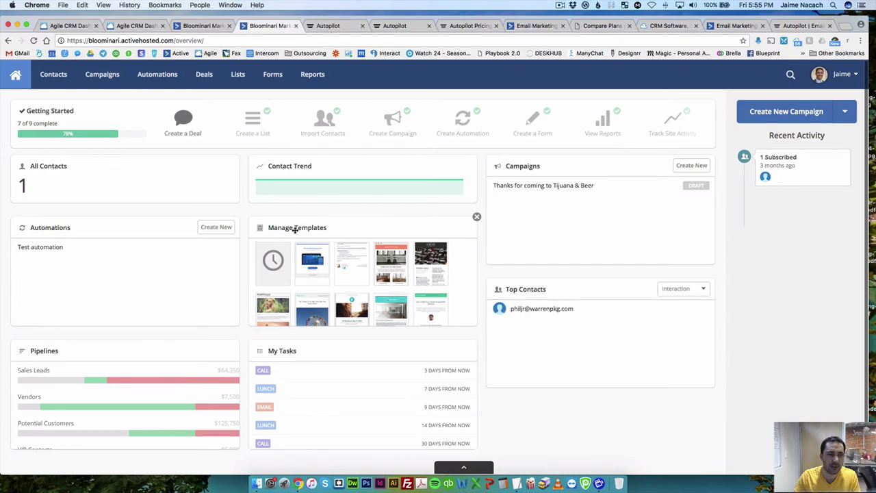
{"action": "left_click", "coordinate": [409, 27]}
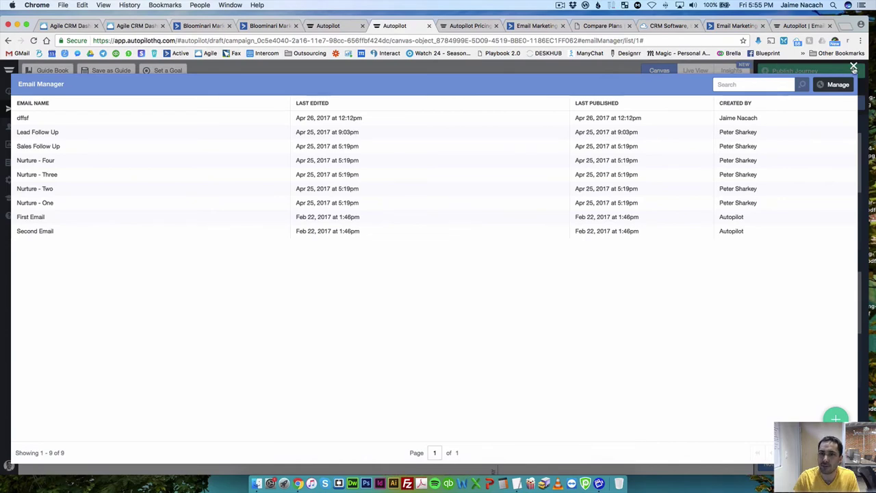
{"action": "left_click", "coordinate": [324, 28]}
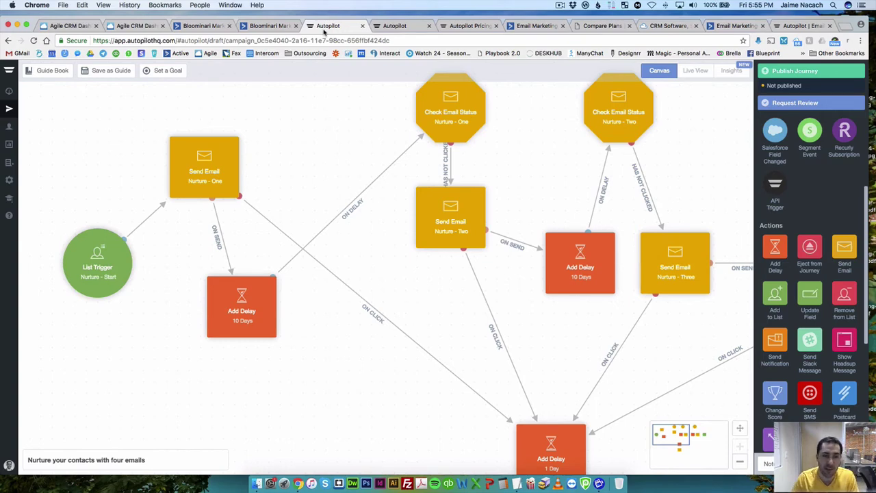
Step: Open the Contacts section in ActiveCampaign and in Agile CRM
{"action": "left_click", "coordinate": [267, 28]}
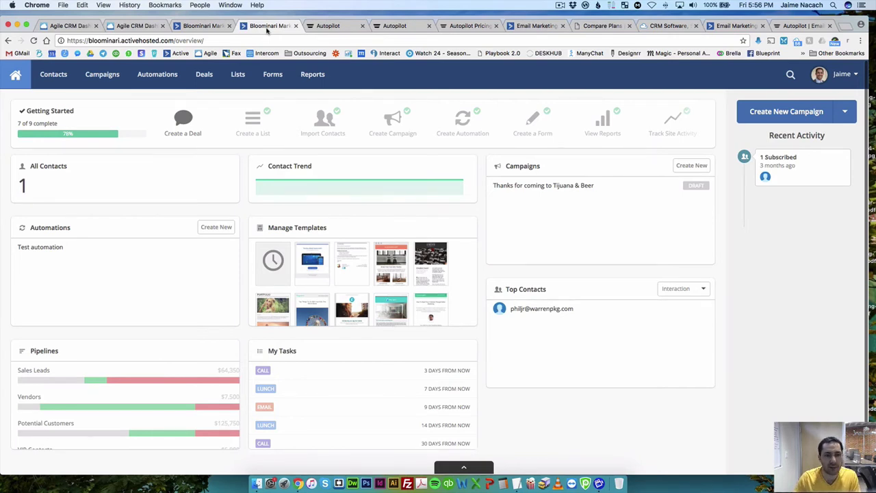
{"action": "left_click", "coordinate": [70, 84]}
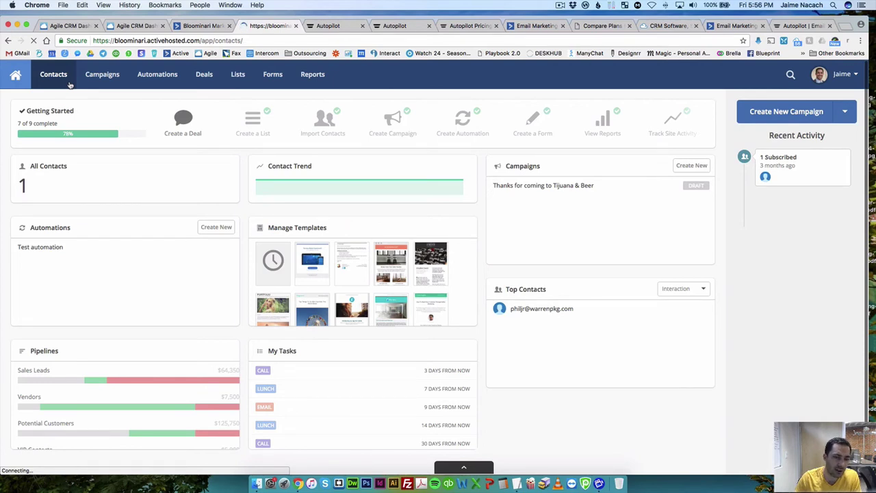
{"action": "left_click", "coordinate": [73, 26]}
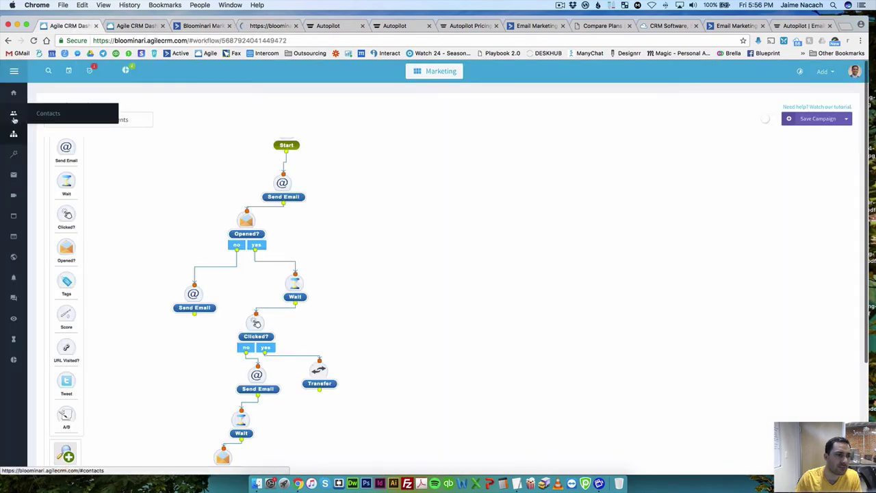
{"action": "left_click", "coordinate": [14, 119]}
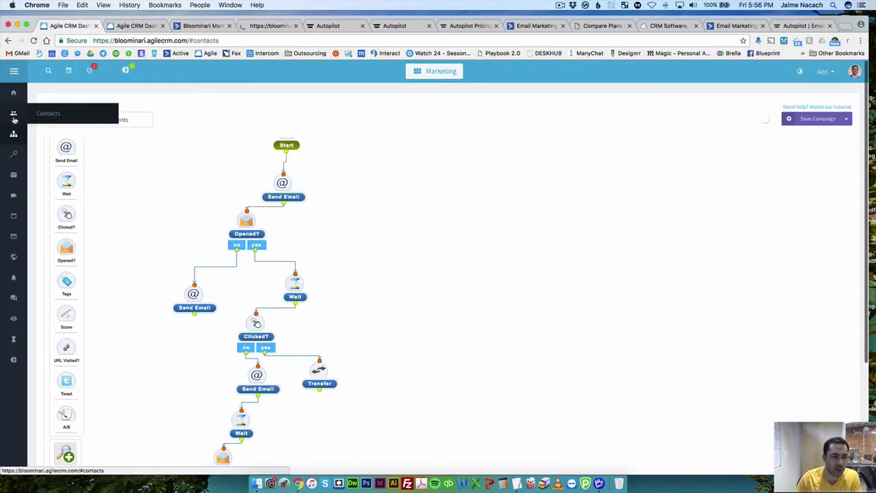
Step: Switch to the ActiveCampaign contact record, look through its Tasks, Notes and Emails sections, and open the Send Email composer
{"action": "left_click", "coordinate": [267, 26]}
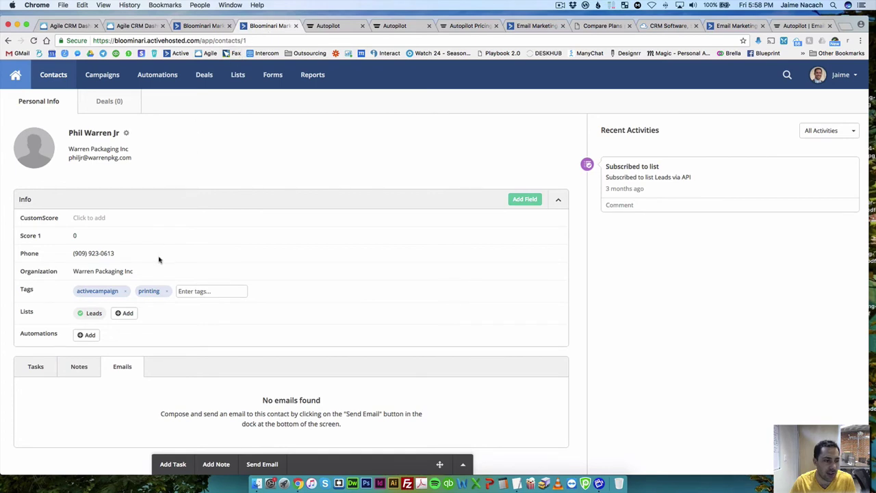
{"action": "left_click", "coordinate": [38, 368]}
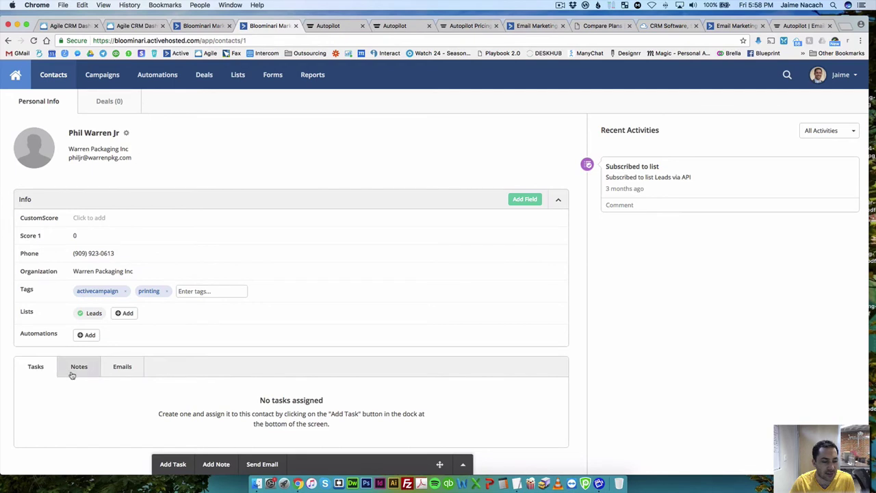
{"action": "left_click", "coordinate": [73, 374]}
{"action": "left_click", "coordinate": [117, 373]}
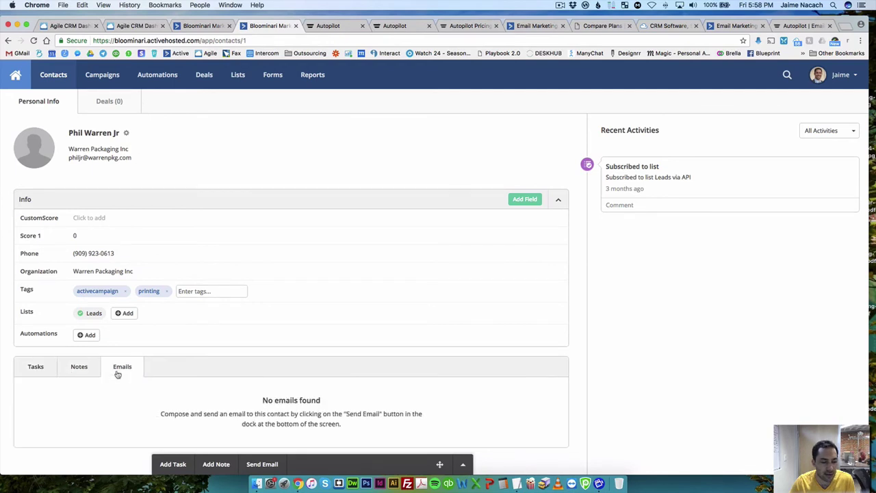
{"action": "left_click", "coordinate": [262, 464]}
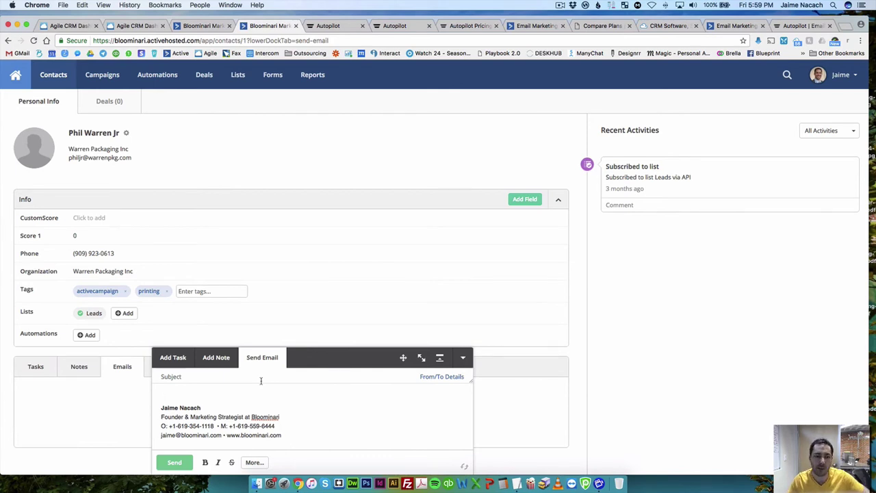
Step: Compare the Agile CRM contact's timeline with ActiveCampaign's Test automation and contact record
{"action": "left_click", "coordinate": [81, 26]}
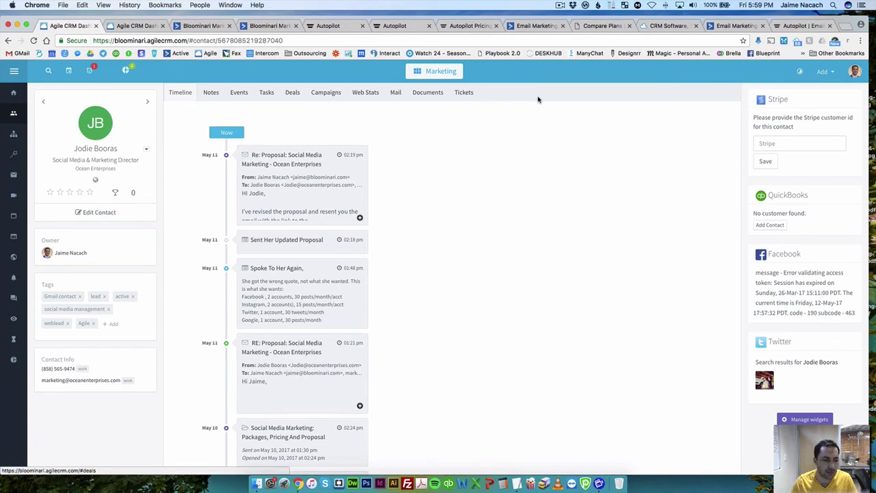
{"action": "left_click", "coordinate": [202, 26]}
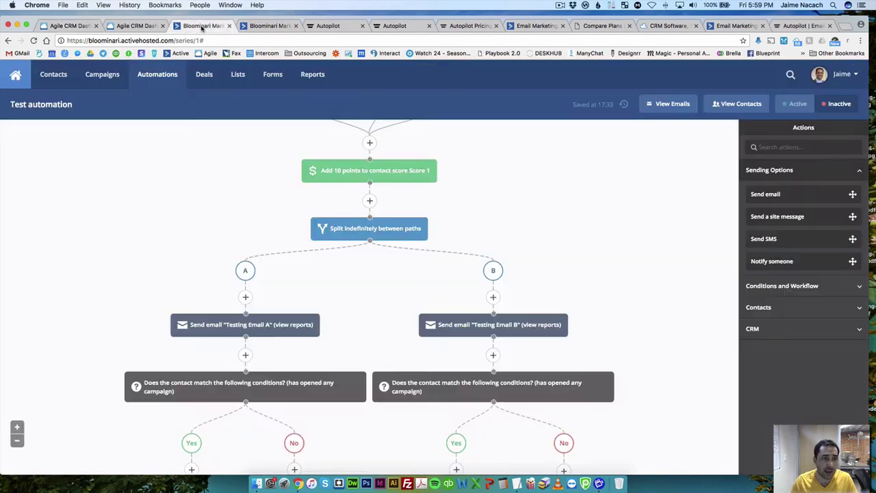
{"action": "left_click", "coordinate": [264, 27]}
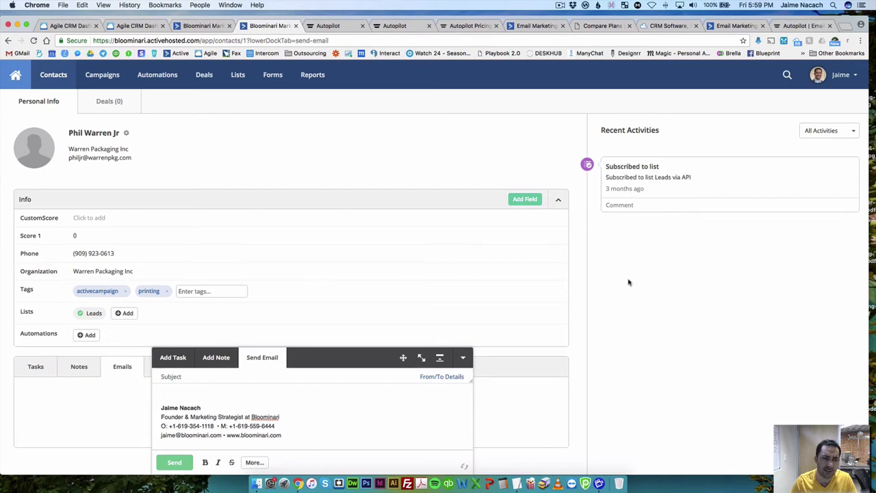
Step: In Agile CRM, start an email to the displayed contact and apply the Intro Bloominari - Short template
{"action": "left_click", "coordinate": [62, 27]}
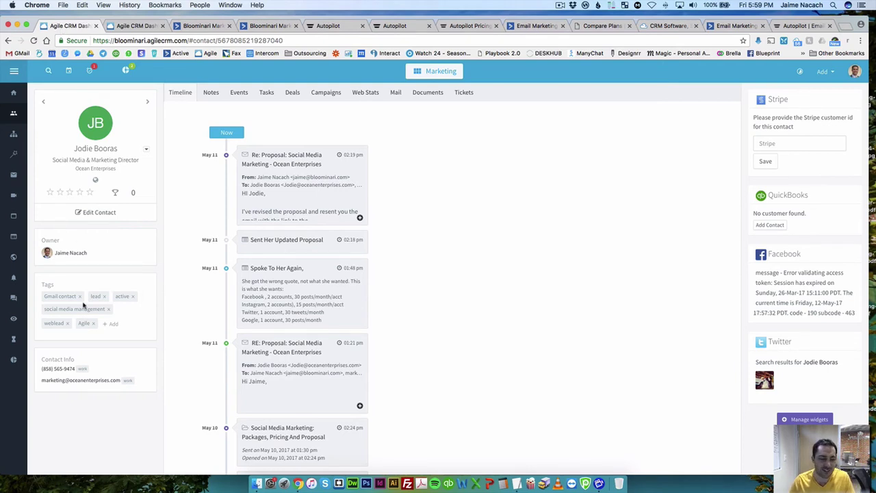
{"action": "left_click", "coordinate": [98, 382]}
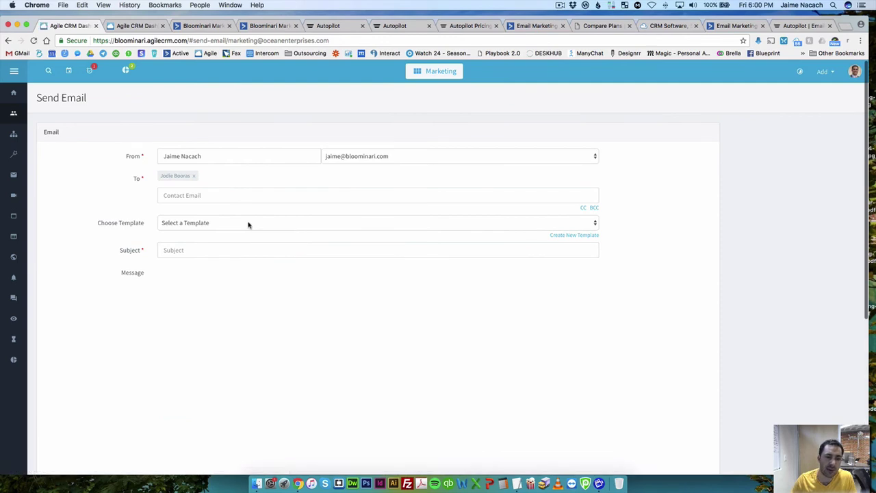
{"action": "left_click", "coordinate": [249, 225]}
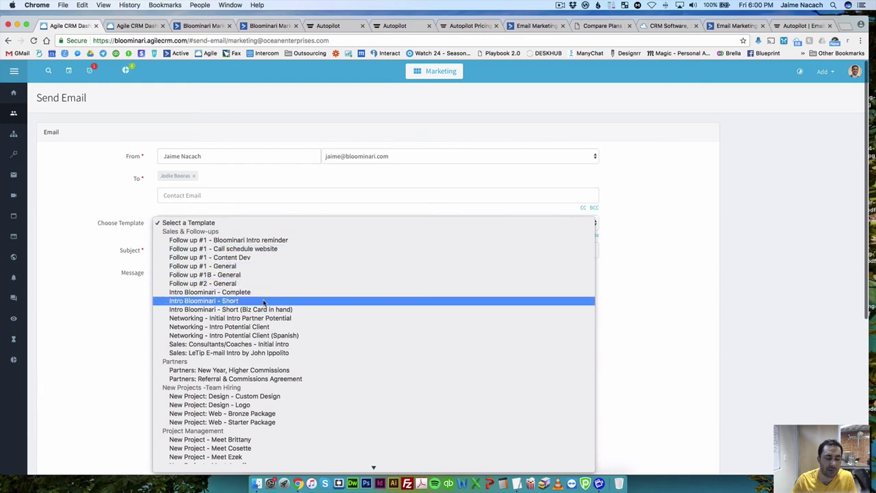
{"action": "scroll", "coordinate": [264, 303], "scroll_direction": "down", "scroll_amount": 3}
{"action": "scroll", "coordinate": [264, 304], "scroll_direction": "down", "scroll_amount": 5}
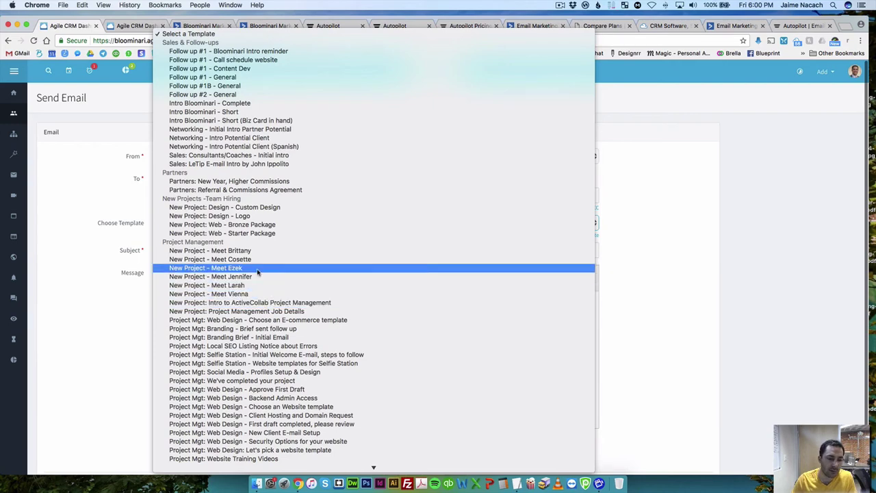
{"action": "left_click", "coordinate": [228, 113]}
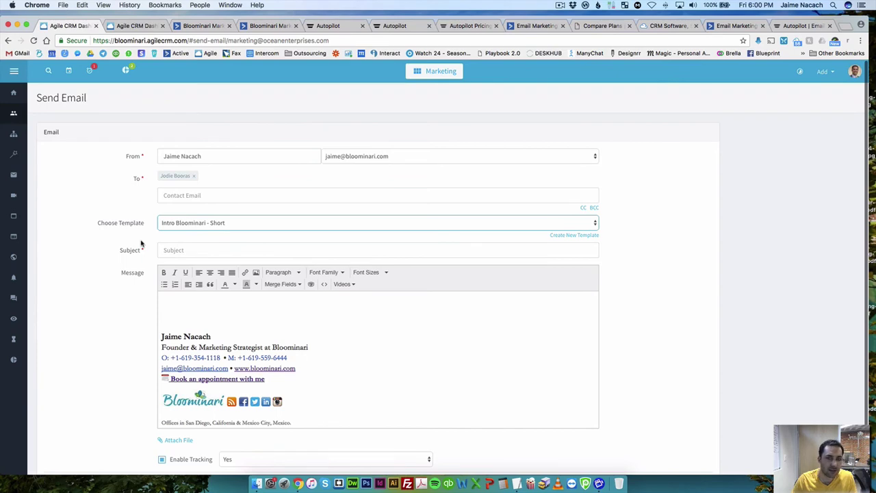
{"action": "scroll", "coordinate": [141, 244], "scroll_direction": "down", "scroll_amount": 1}
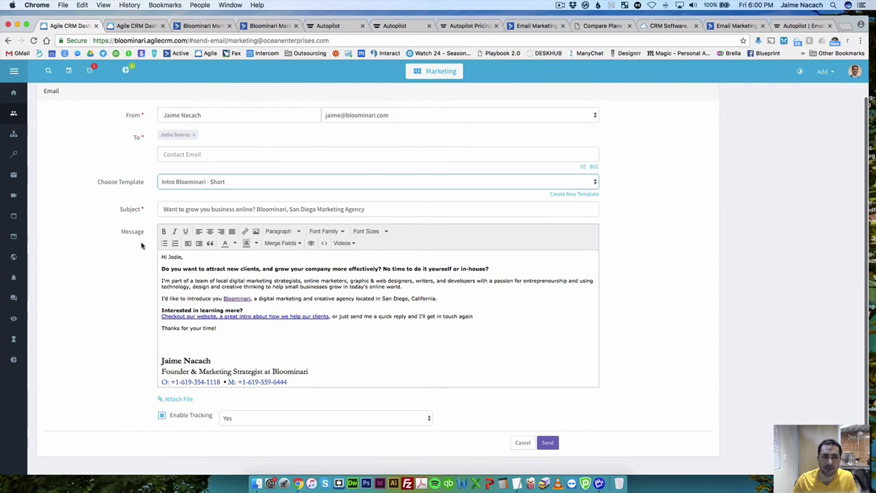
Step: Switch to Agile CRM's Compare Plans page and show the Starter plan's price breakdown by billing period
{"action": "left_click", "coordinate": [209, 26]}
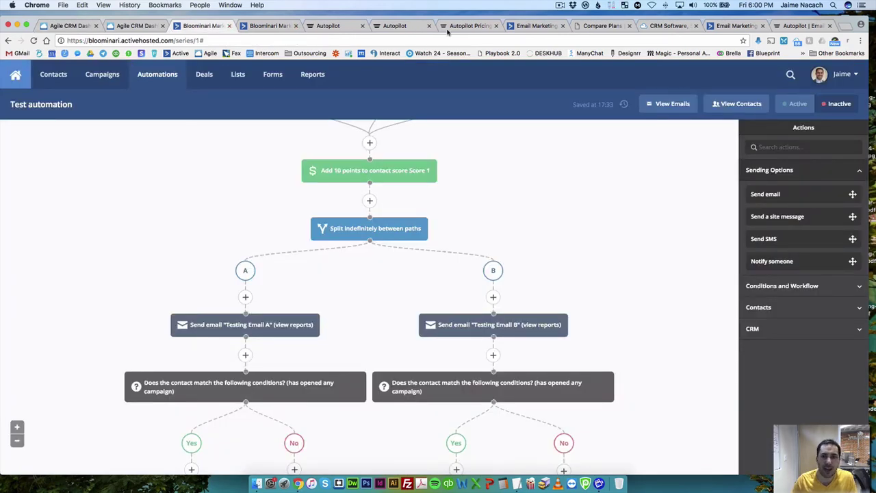
{"action": "left_click", "coordinate": [660, 26]}
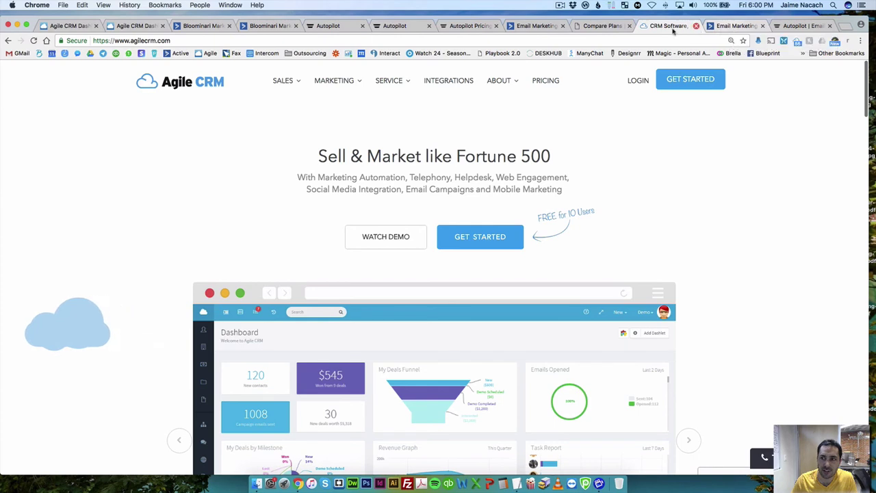
{"action": "left_click", "coordinate": [602, 26]}
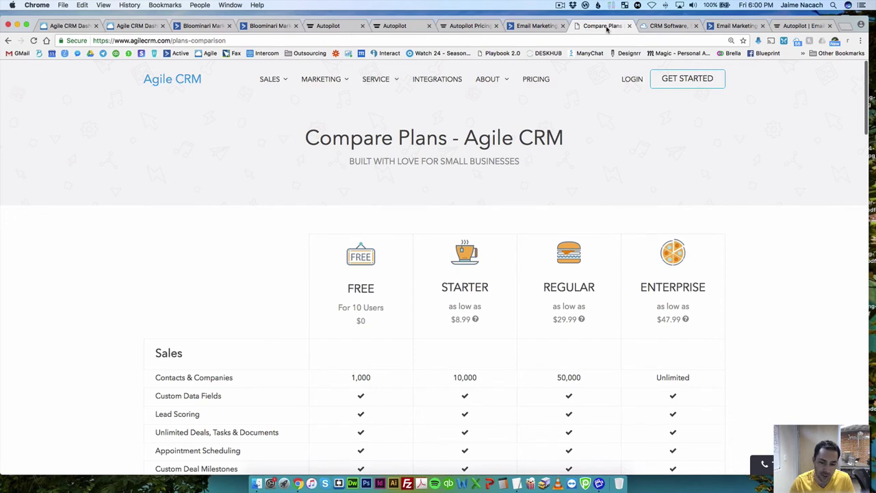
{"action": "mouse_move", "coordinate": [476, 319]}
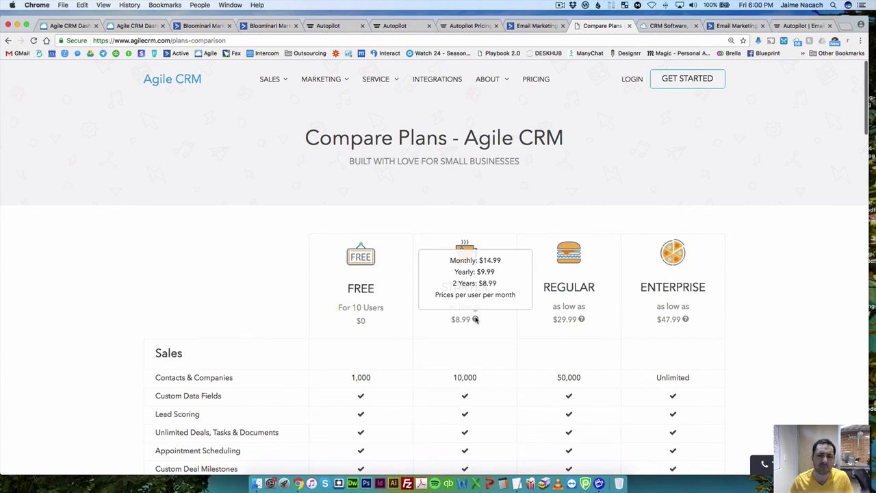
Step: Examine the Starter plan's contact limit and the Sales and Marketing features across the Agile CRM plans
{"action": "scroll", "coordinate": [475, 319], "scroll_direction": "down", "scroll_amount": 5}
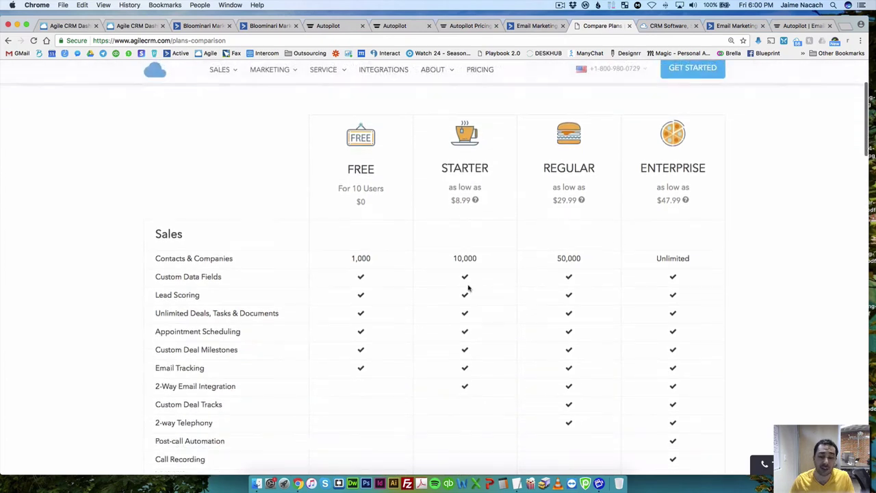
{"action": "left_click_drag", "start_coordinate": [452, 261], "coordinate": [481, 259]}
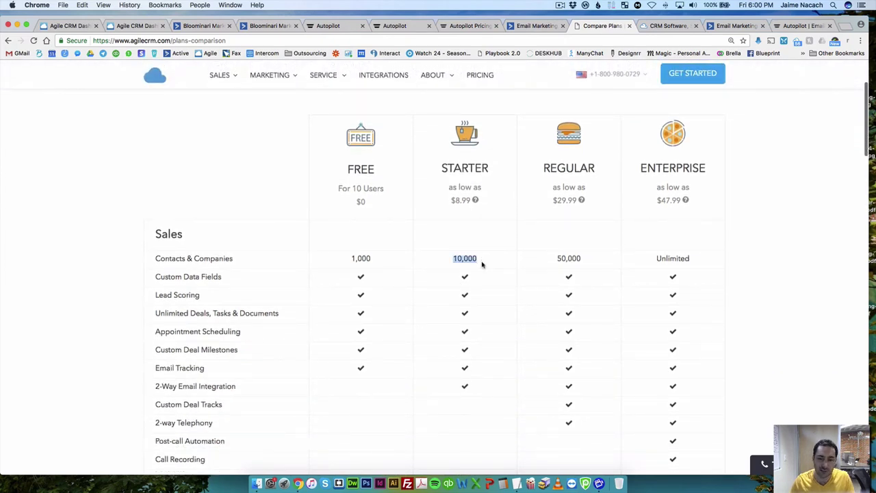
{"action": "scroll", "coordinate": [482, 266], "scroll_direction": "down", "scroll_amount": 8}
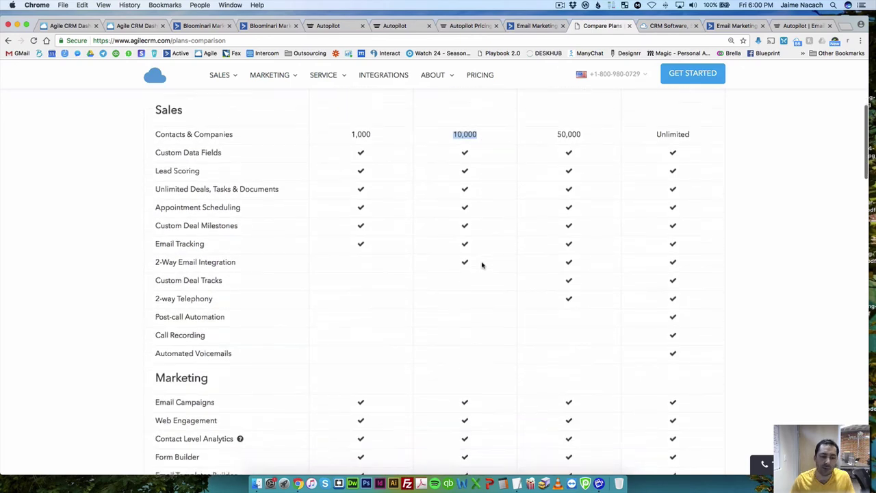
{"action": "scroll", "coordinate": [482, 265], "scroll_direction": "down", "scroll_amount": 4}
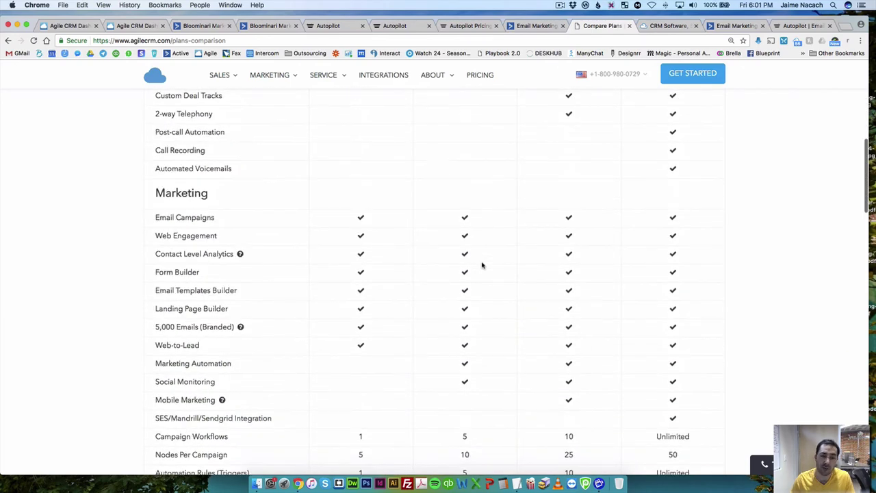
{"action": "scroll", "coordinate": [482, 265], "scroll_direction": "up", "scroll_amount": 1}
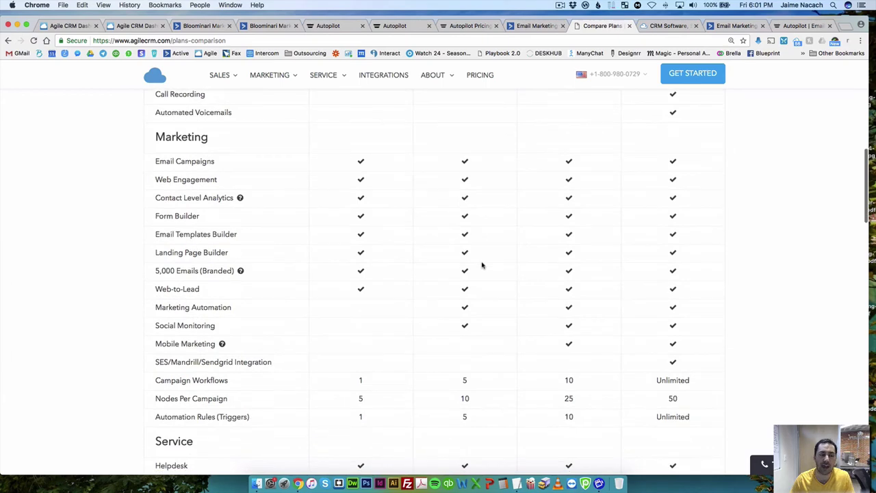
{"action": "scroll", "coordinate": [482, 265], "scroll_direction": "up", "scroll_amount": 10}
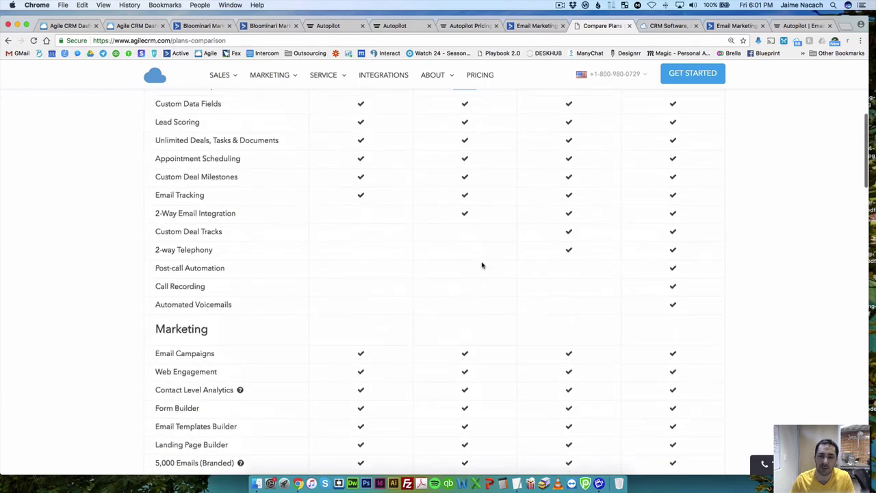
{"action": "scroll", "coordinate": [521, 164], "scroll_direction": "up", "scroll_amount": 2}
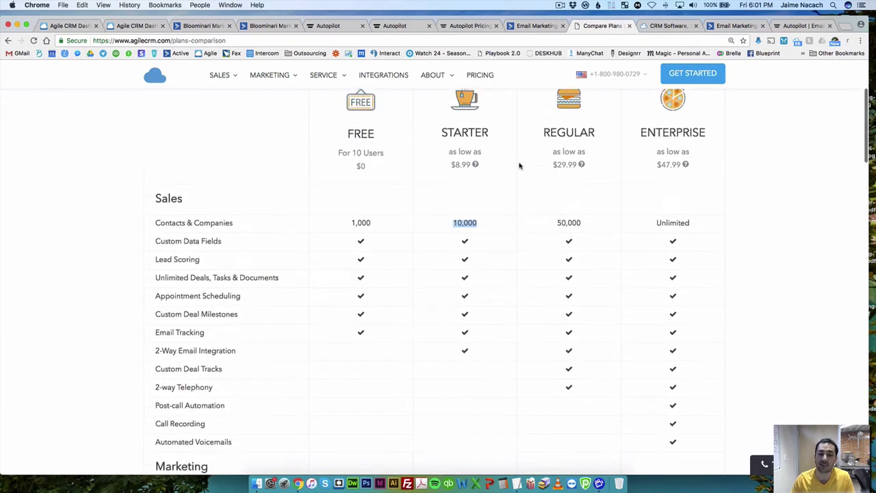
Step: Check the Starter plan's Campaign Workflows and Nodes Per Campaign limits in the Marketing section
{"action": "scroll", "coordinate": [519, 166], "scroll_direction": "down", "scroll_amount": 6}
{"action": "scroll", "coordinate": [518, 166], "scroll_direction": "down", "scroll_amount": 7}
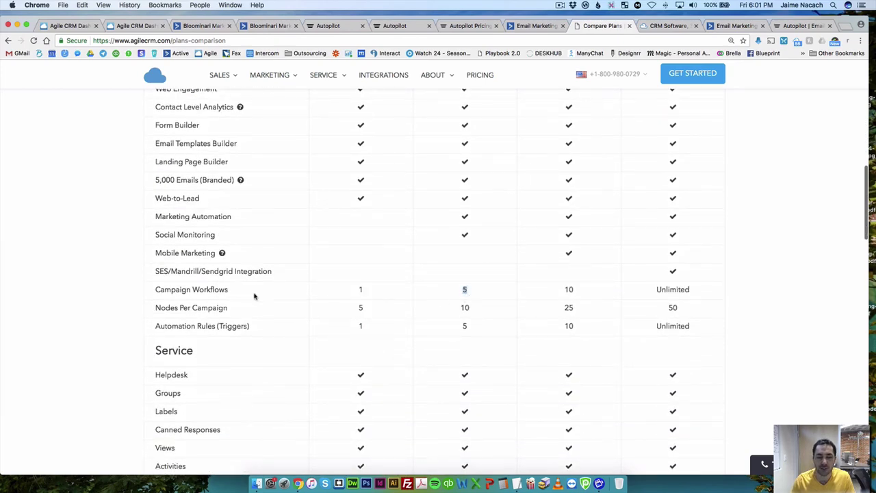
{"action": "left_click_drag", "start_coordinate": [230, 289], "coordinate": [145, 291]}
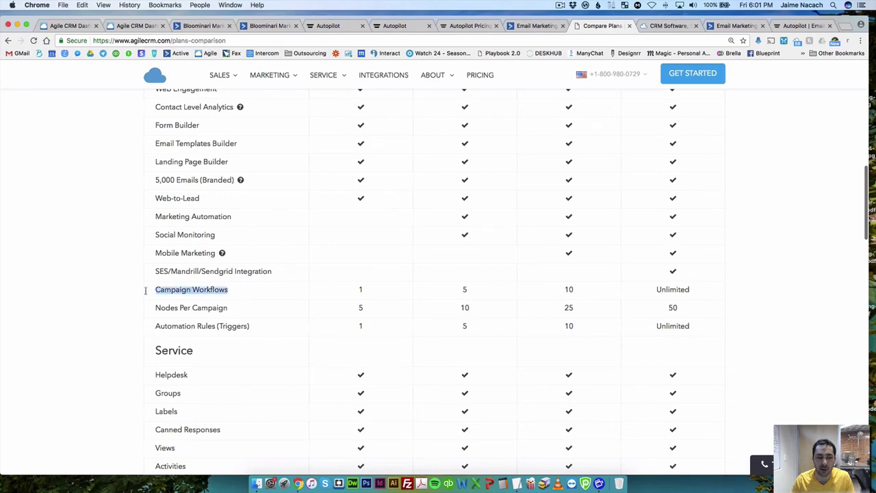
{"action": "left_click", "coordinate": [465, 290]}
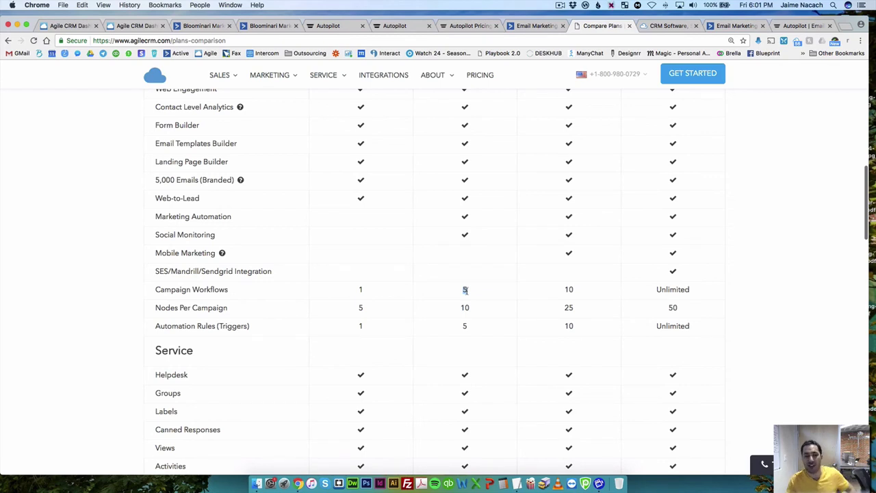
{"action": "double_click", "coordinate": [465, 291]}
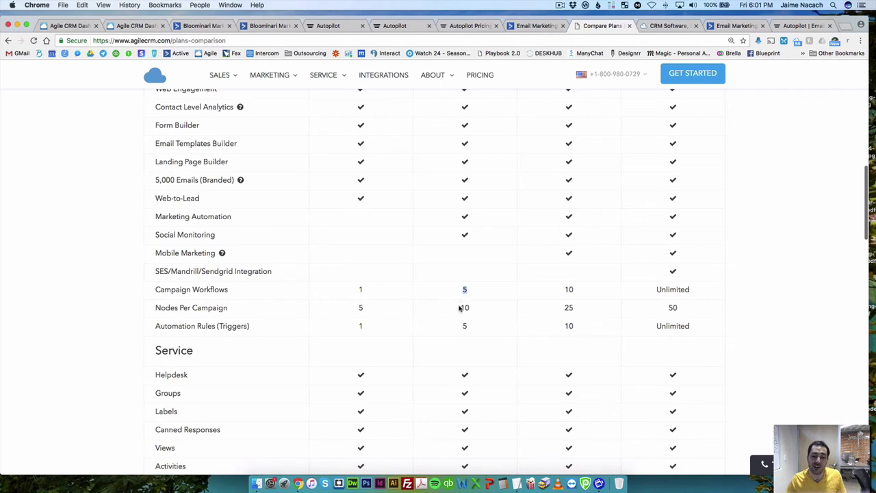
{"action": "double_click", "coordinate": [465, 308]}
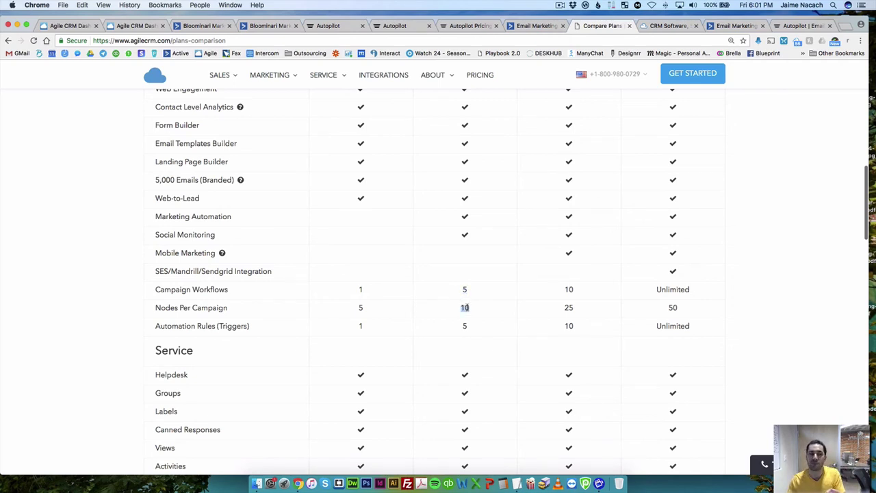
Step: Look at the Agile CRM email draft again, then return to Compare Plans and review the Starter workflow limit and plan prices
{"action": "left_click", "coordinate": [71, 27]}
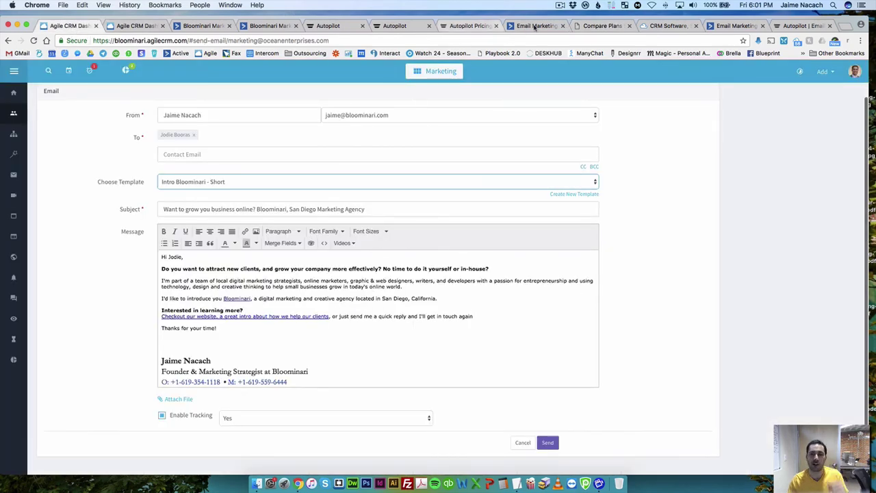
{"action": "left_click", "coordinate": [597, 27]}
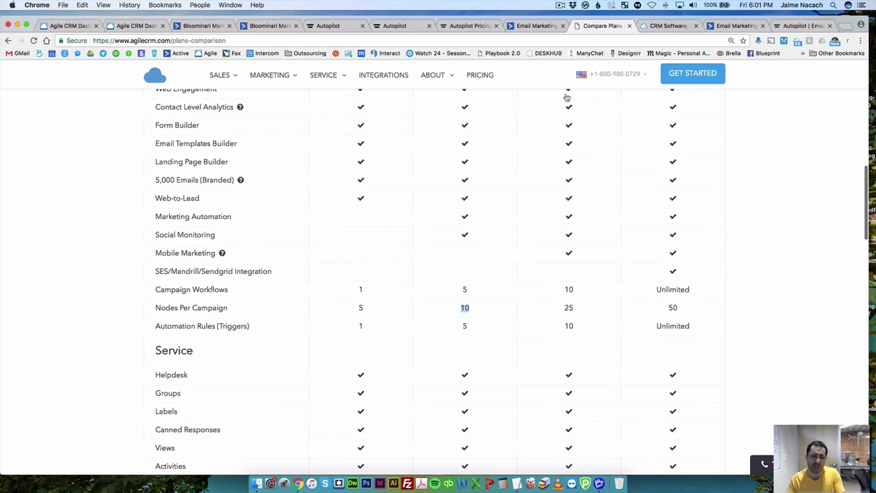
{"action": "left_click", "coordinate": [463, 289]}
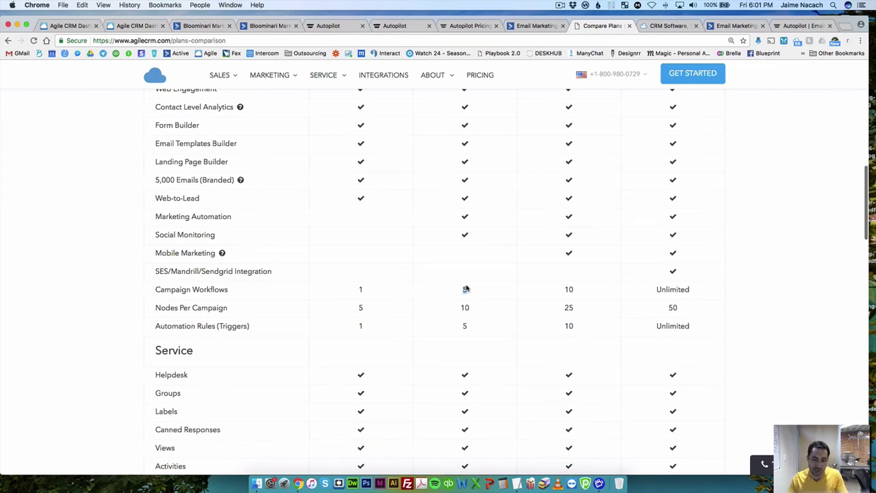
{"action": "scroll", "coordinate": [466, 289], "scroll_direction": "up", "scroll_amount": 5}
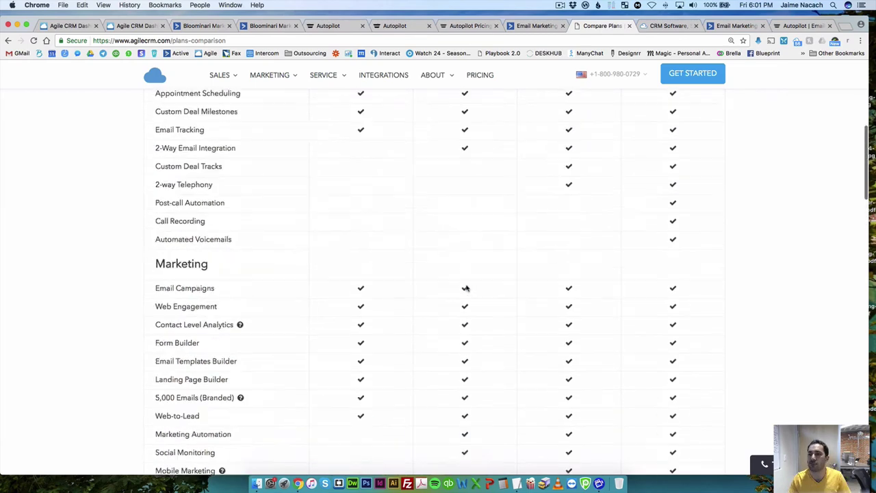
{"action": "scroll", "coordinate": [466, 288], "scroll_direction": "up", "scroll_amount": 4}
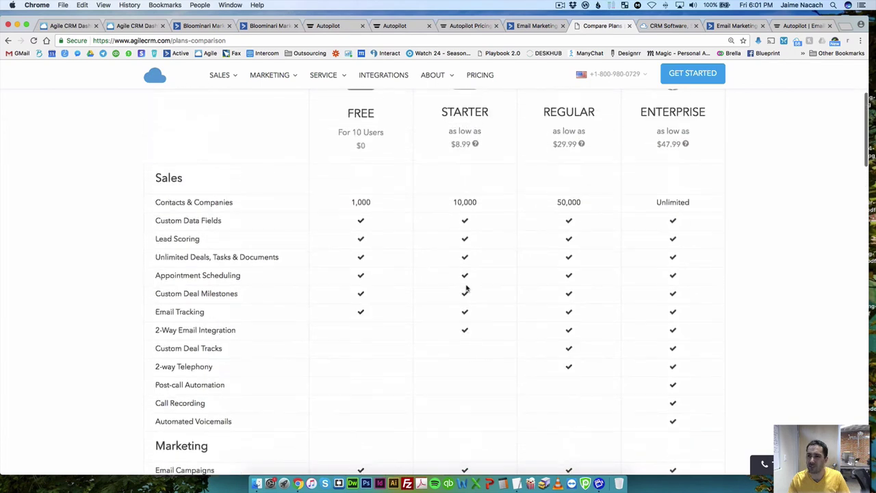
{"action": "scroll", "coordinate": [466, 289], "scroll_direction": "up", "scroll_amount": 1}
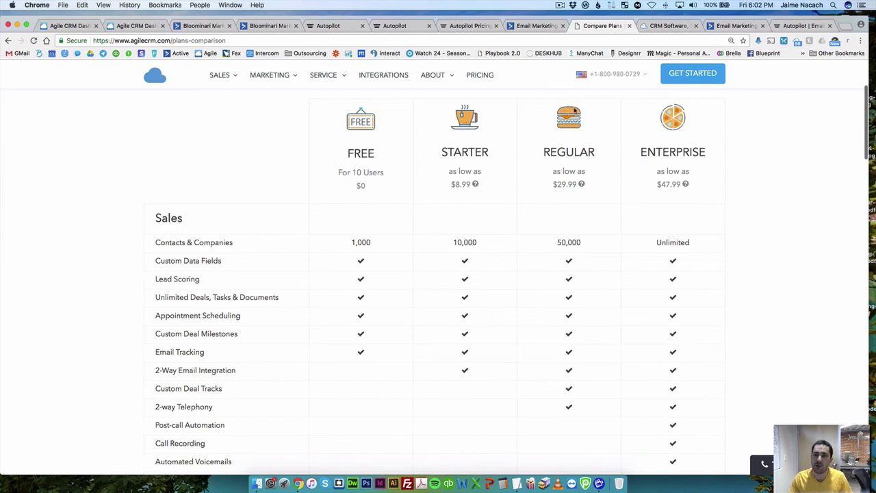
Step: Switch to ActiveCampaign's pricing page and examine the contact count, Lite plan price and sending allowance
{"action": "left_click", "coordinate": [722, 27]}
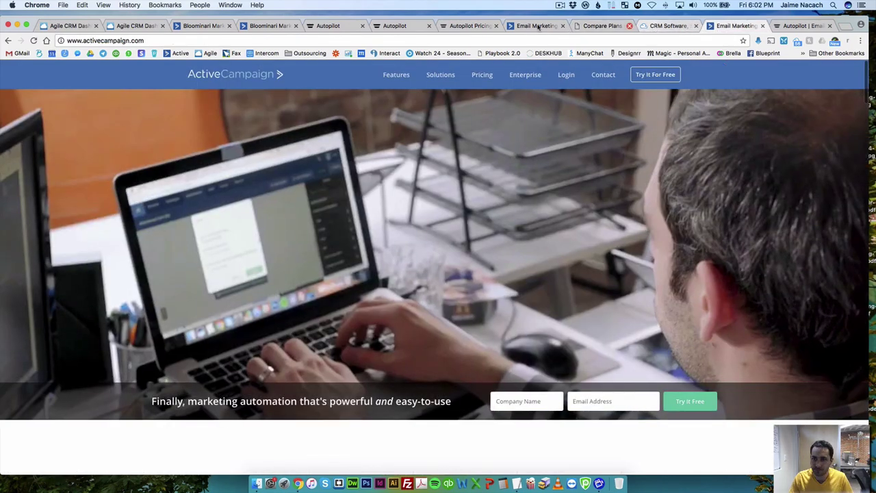
{"action": "left_click", "coordinate": [538, 26]}
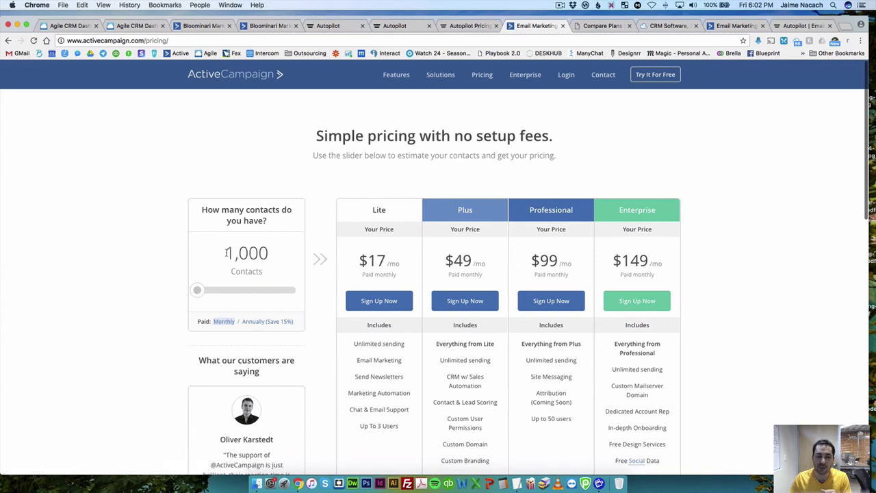
{"action": "left_click_drag", "start_coordinate": [227, 253], "coordinate": [268, 253]}
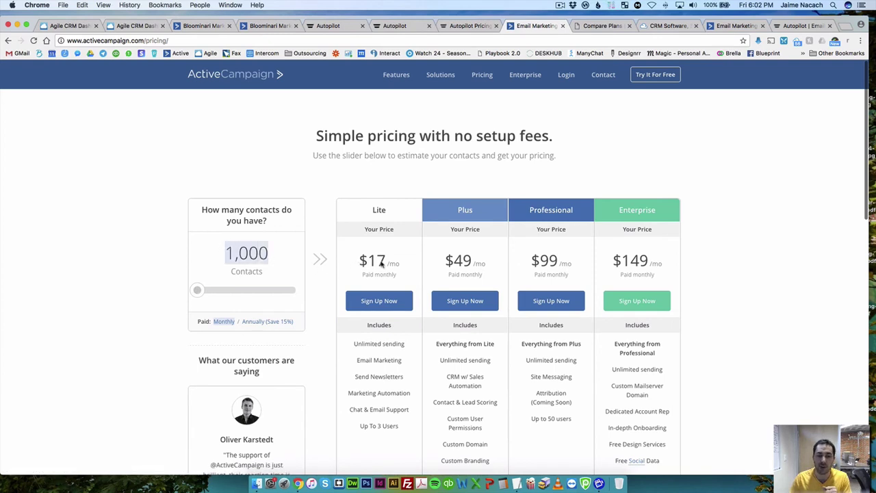
{"action": "left_click_drag", "start_coordinate": [360, 261], "coordinate": [387, 261]}
{"action": "left_click_drag", "start_coordinate": [354, 344], "coordinate": [404, 345]}
{"action": "scroll", "coordinate": [385, 359], "scroll_direction": "down", "scroll_amount": 1}
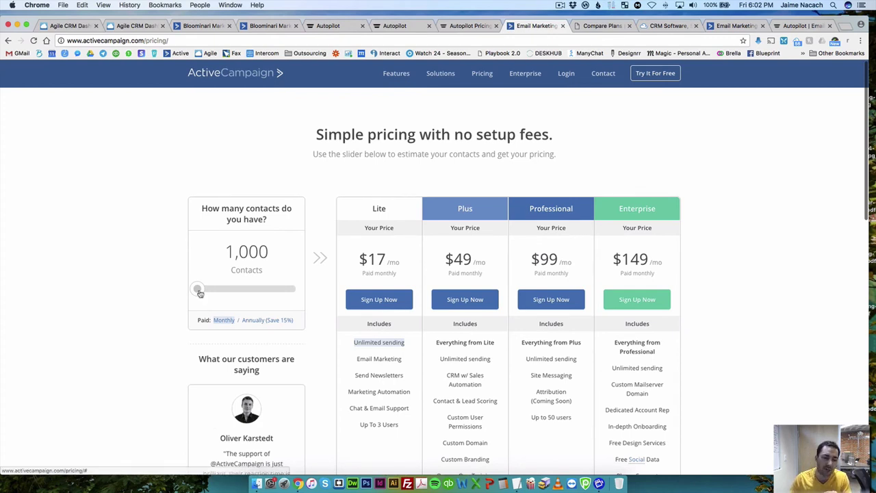
Step: Set the ActiveCampaign pricing estimate to 5,000 contacts and compare the plans' prices and user limits
{"action": "left_click_drag", "start_coordinate": [199, 293], "coordinate": [239, 293]}
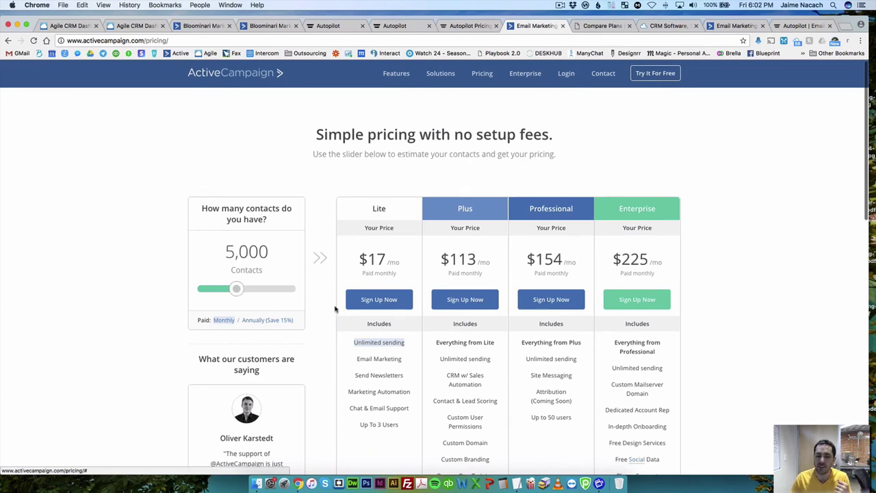
{"action": "scroll", "coordinate": [335, 309], "scroll_direction": "down", "scroll_amount": 1}
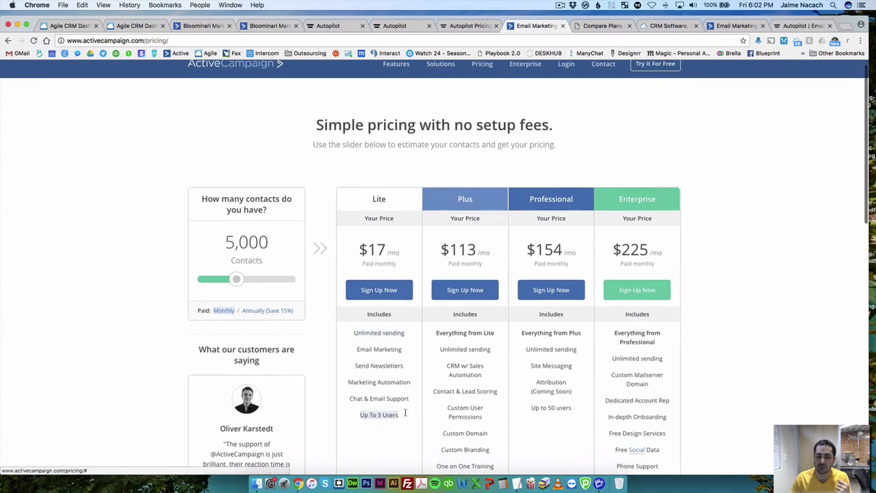
{"action": "scroll", "coordinate": [406, 415], "scroll_direction": "down", "scroll_amount": 3}
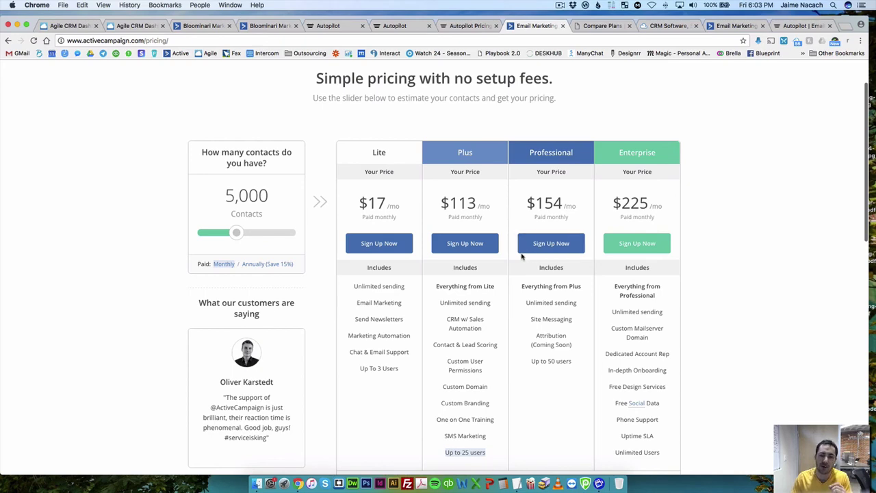
Step: Switch to the Autopilot website and bring up its pricing page
{"action": "left_click", "coordinate": [801, 25]}
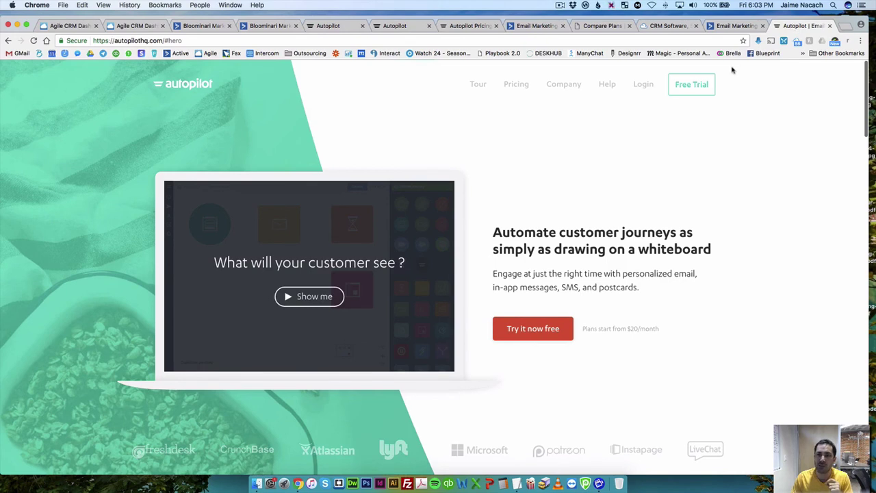
{"action": "left_click", "coordinate": [472, 28]}
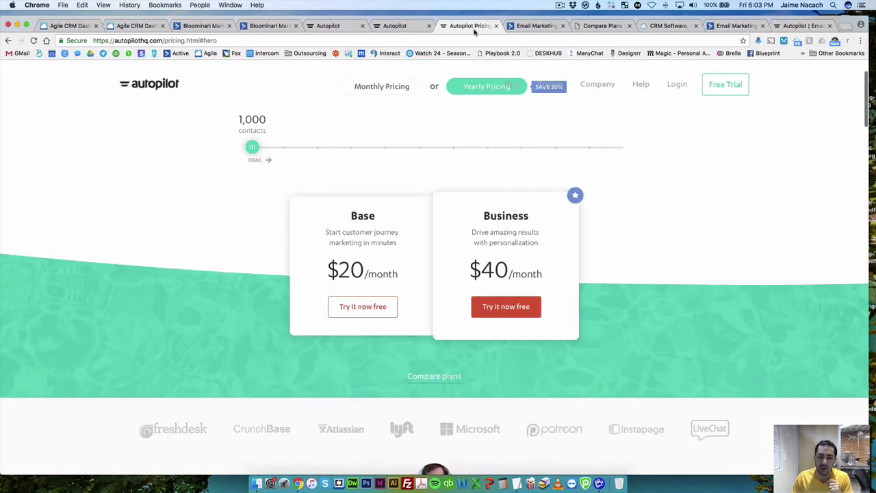